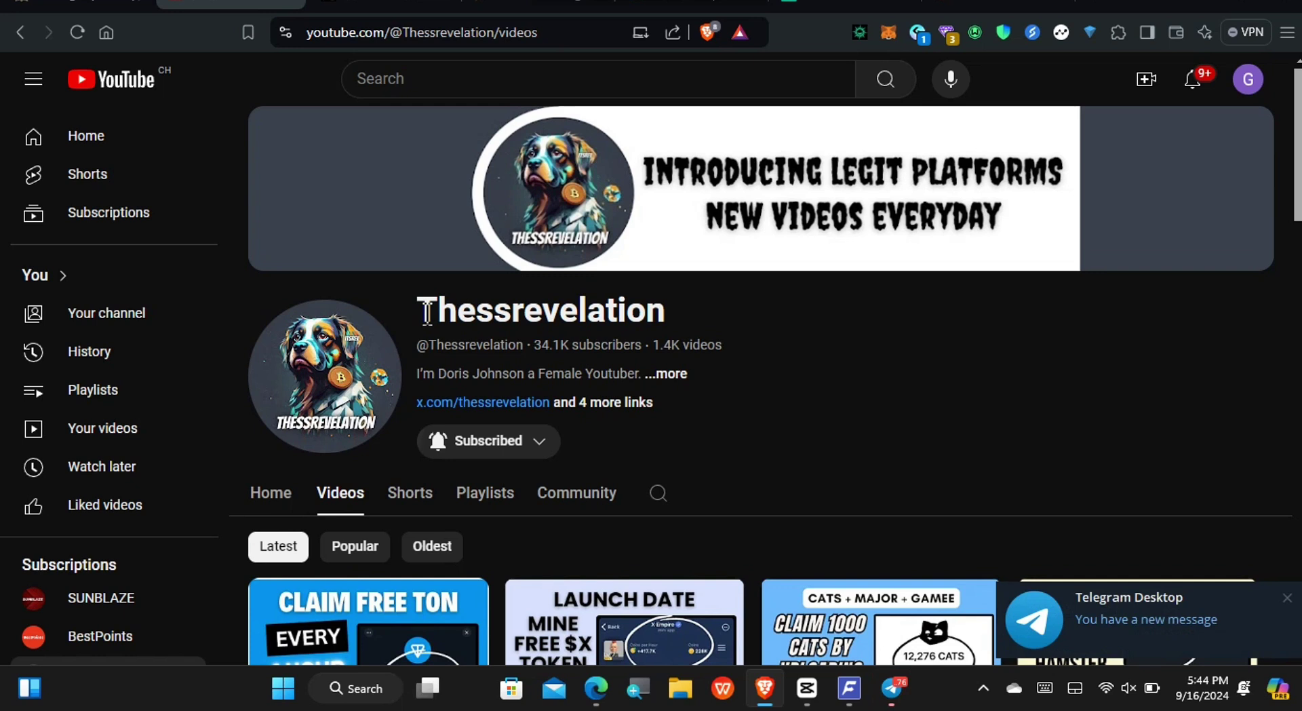
Inspect the Thessrevelation channel's name and notification options, then switch to Telegram.
left_click_drag(419, 309, 668, 306)
left_click(668, 307)
left_click(487, 451)
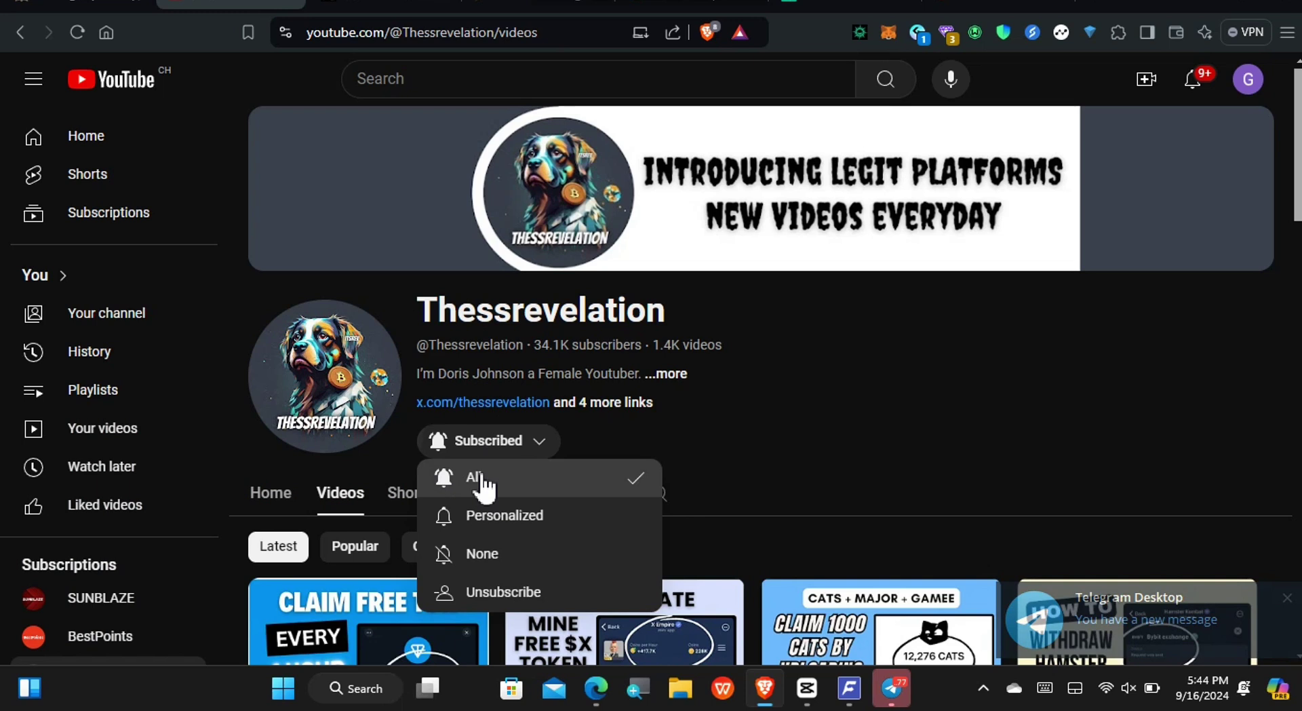
left_click(796, 310)
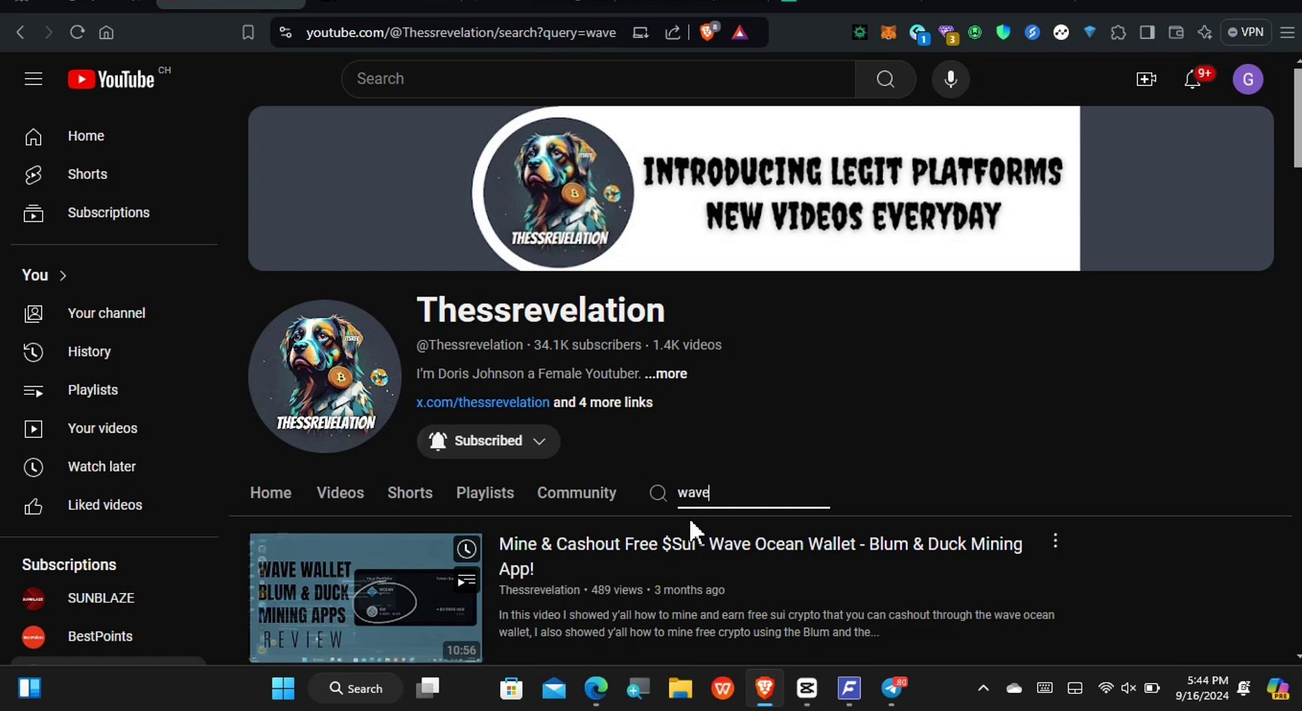
key("alt+Tab")
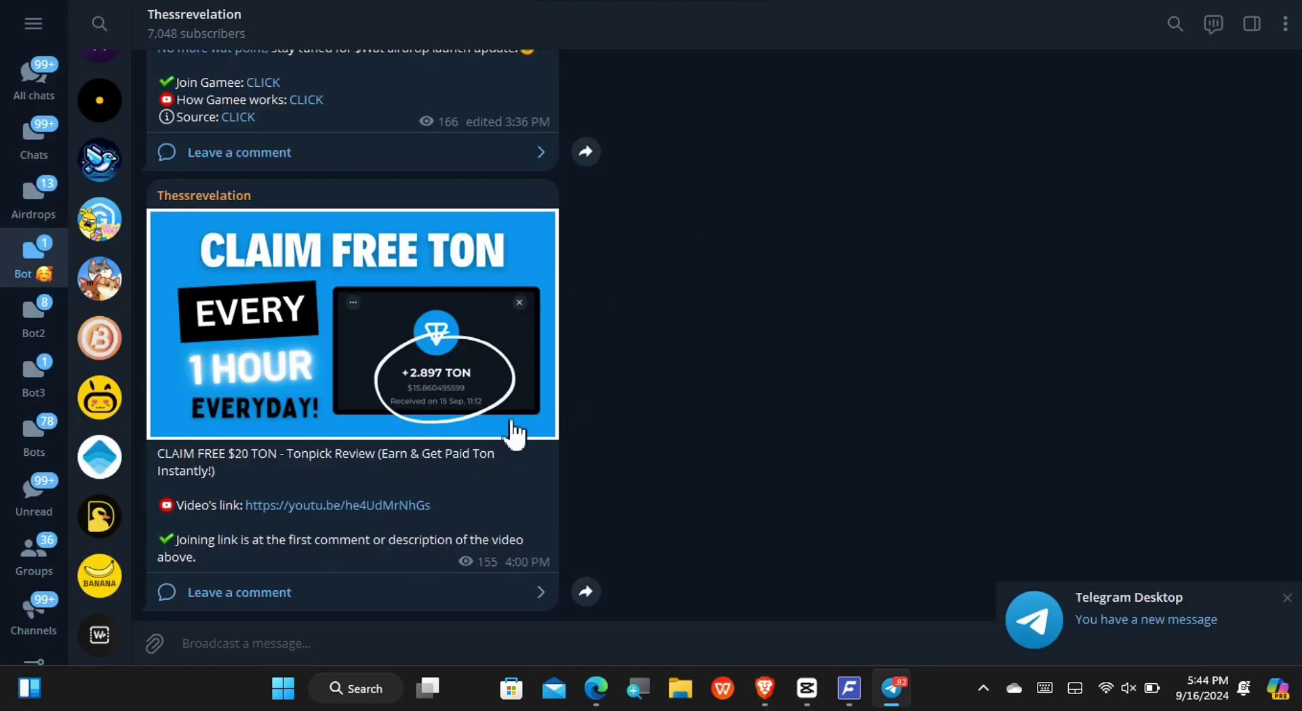
scroll(551, 332, "up", 5)
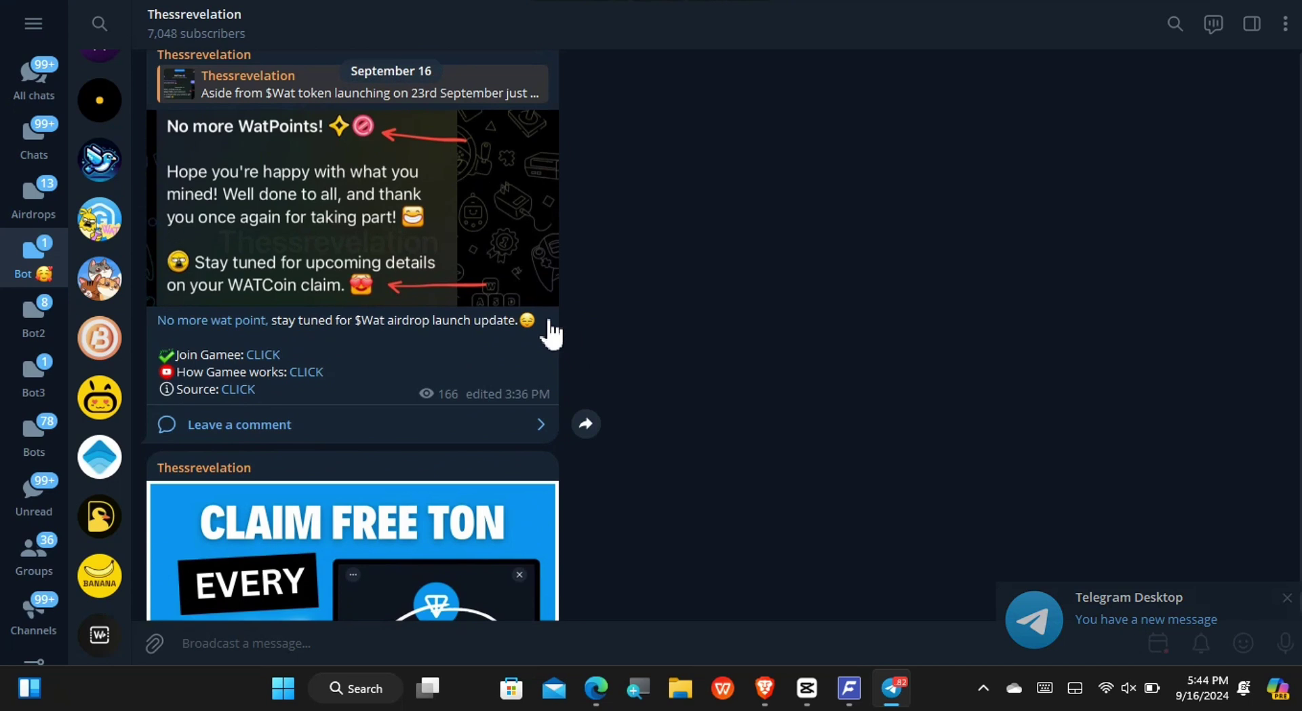
scroll(551, 333, "up", 8)
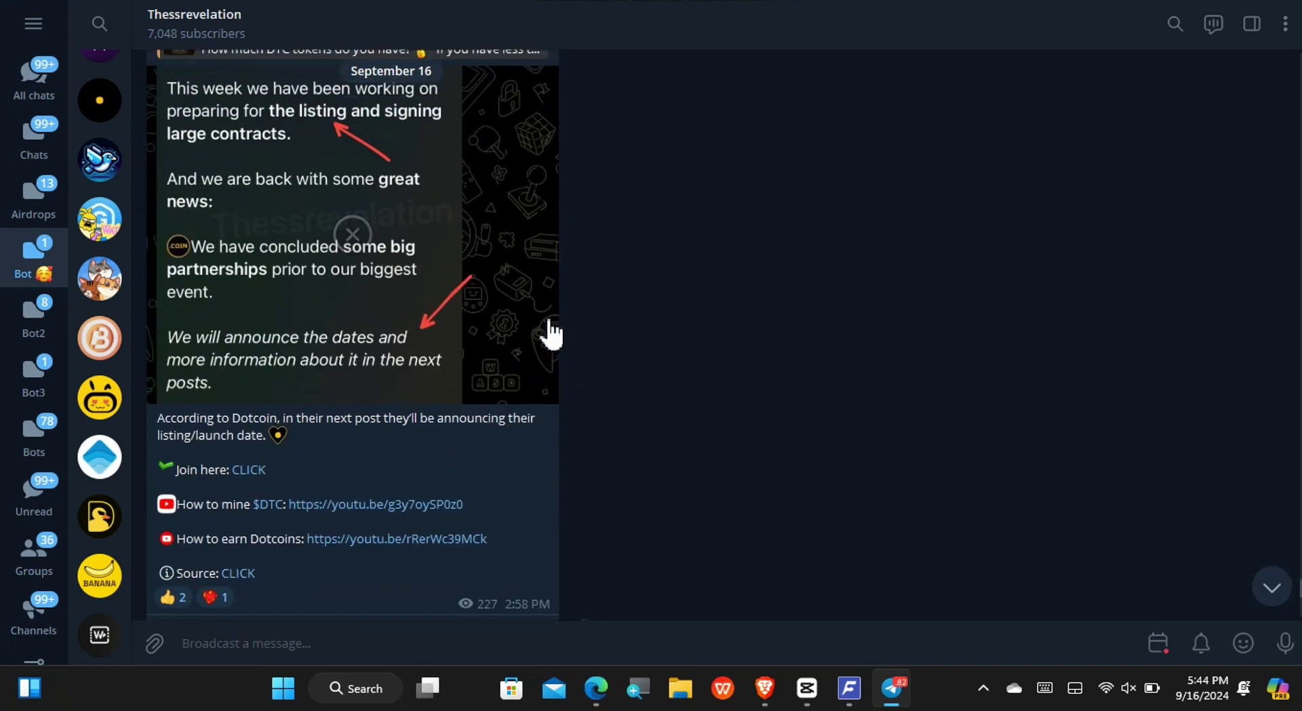
scroll(551, 332, "up", 10)
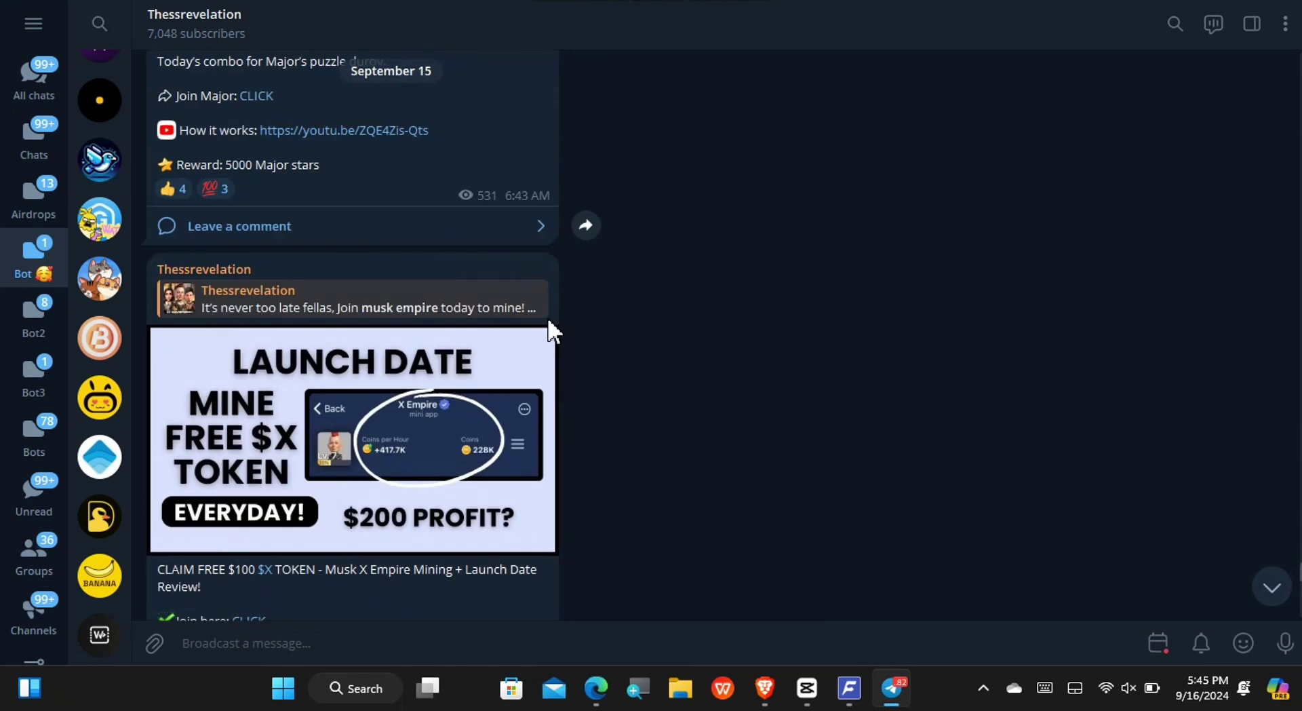
scroll(550, 332, "up", 10)
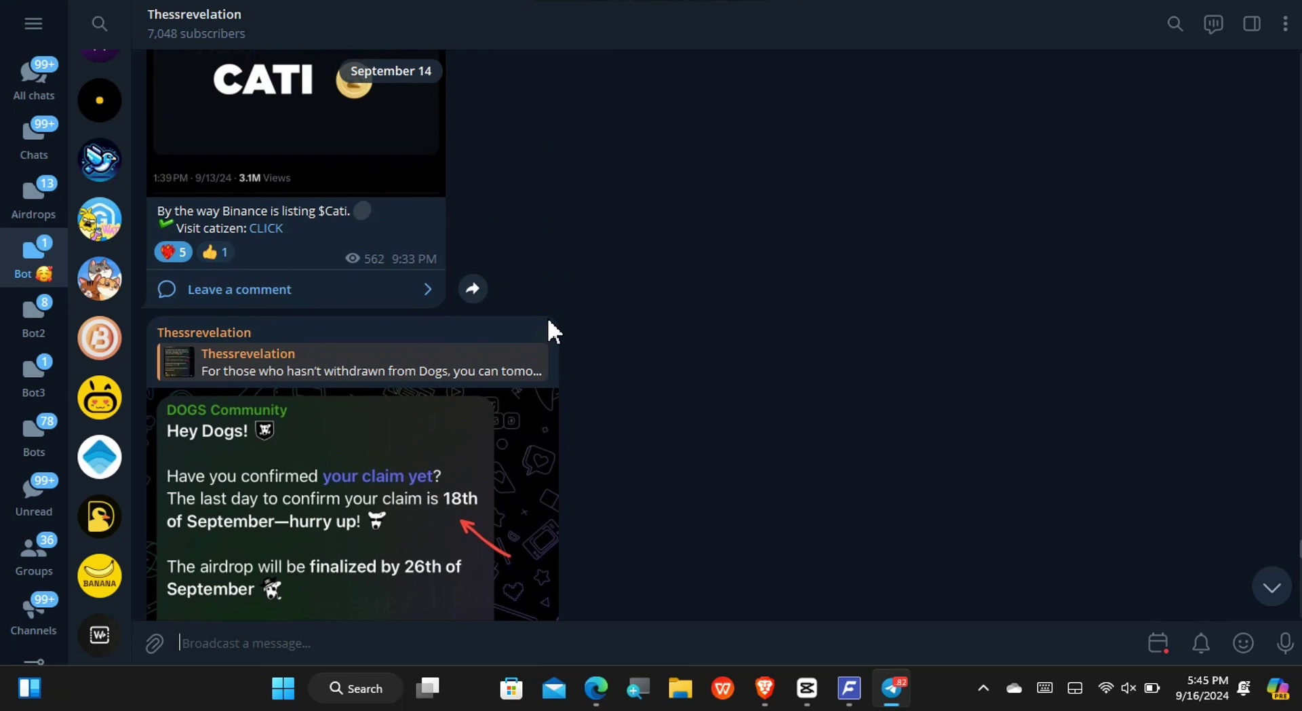
scroll(551, 331, "up", 10)
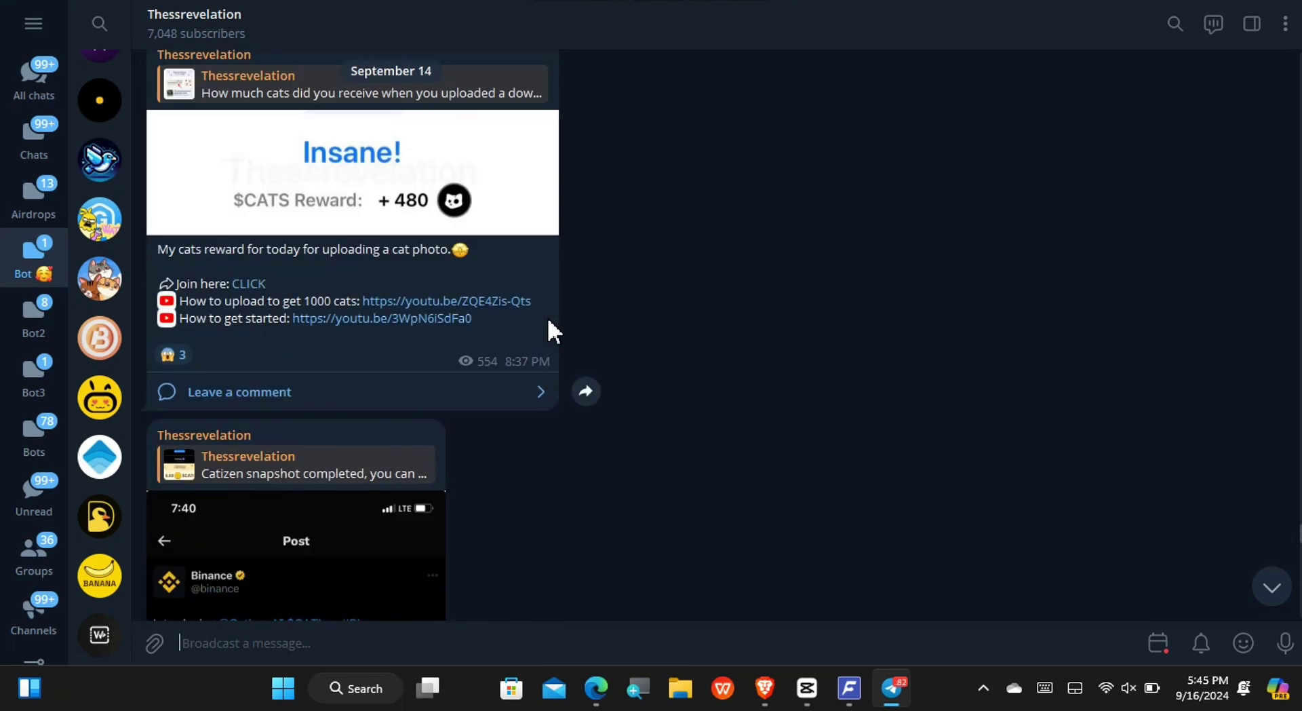
scroll(551, 332, "up", 8)
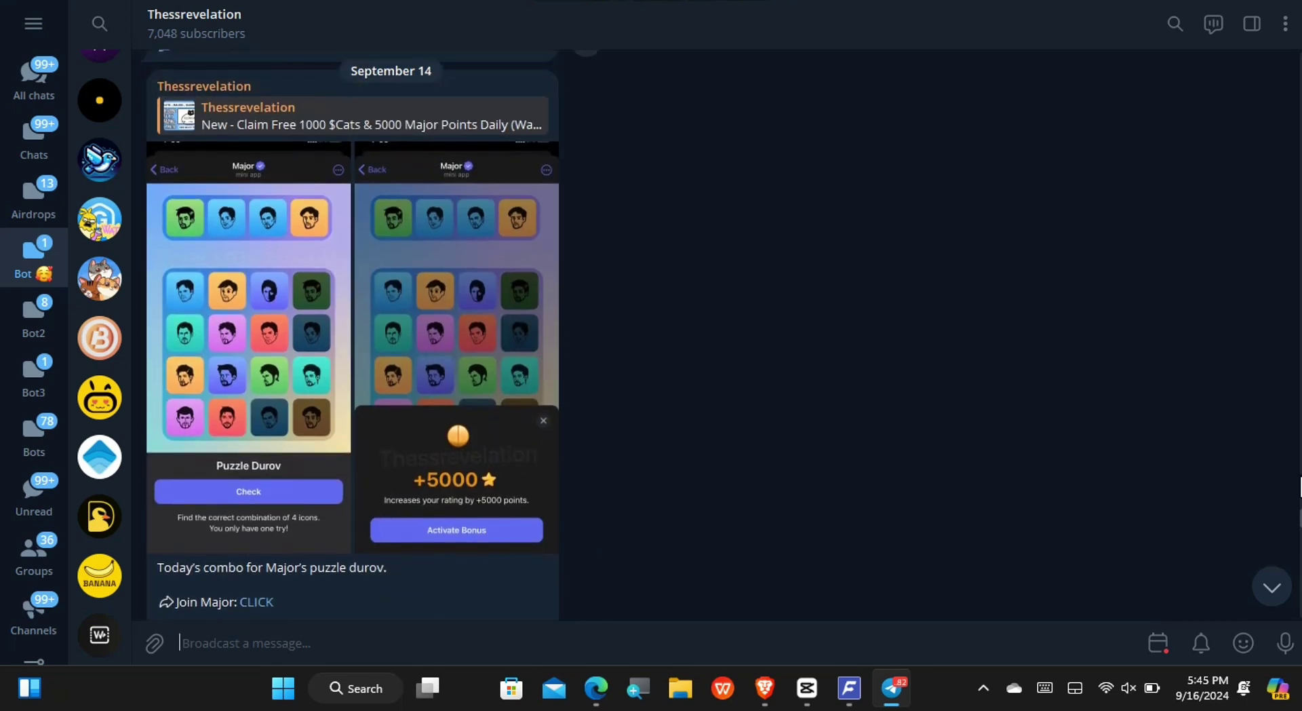
left_click(1276, 599)
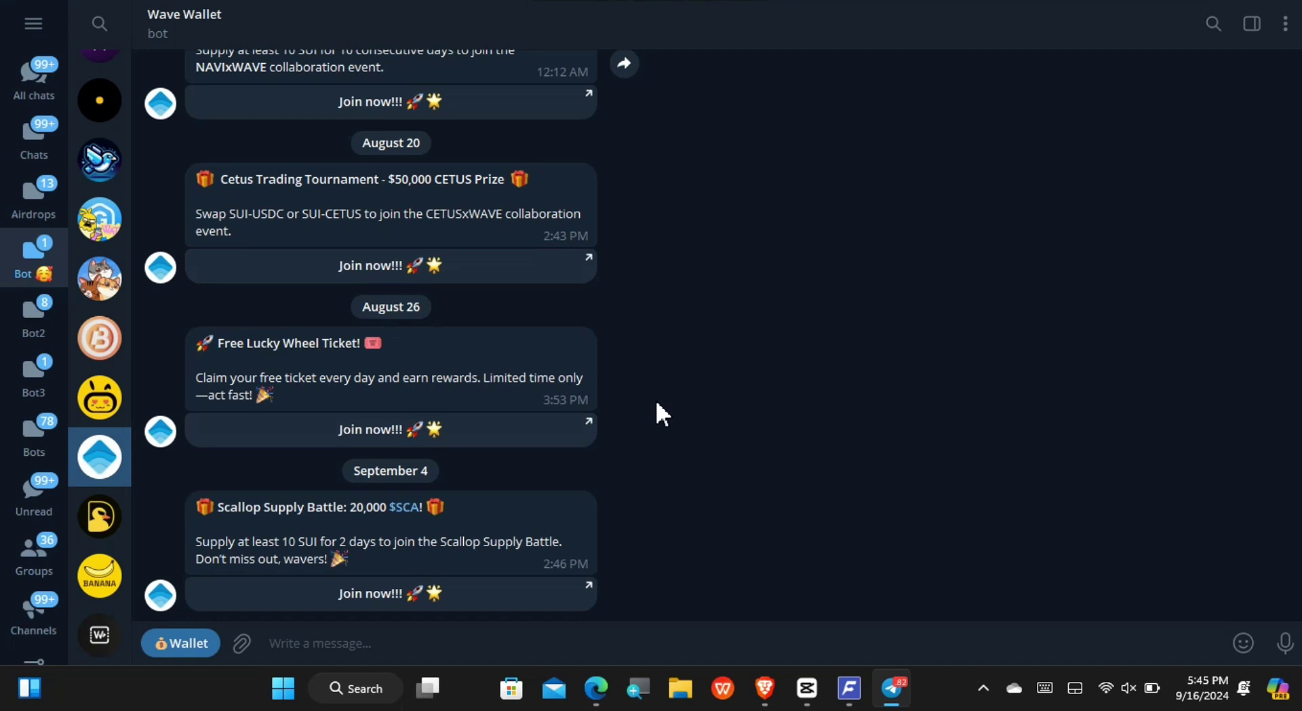
Bring back the Thessrevelation channel's YouTube search results for 'wave'.
left_click(764, 688)
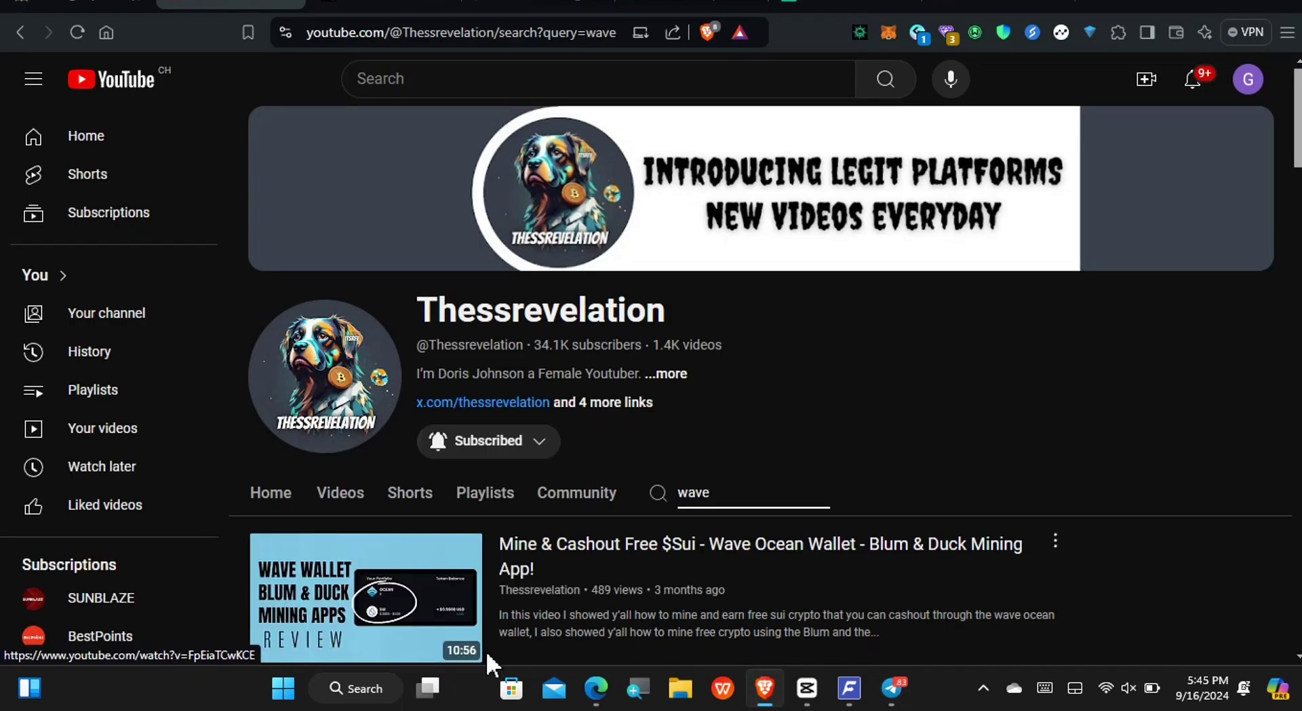
Check the Wave Ocean Wallet review result, then return to the Wave Wallet bot chat.
mouse_move(468, 614)
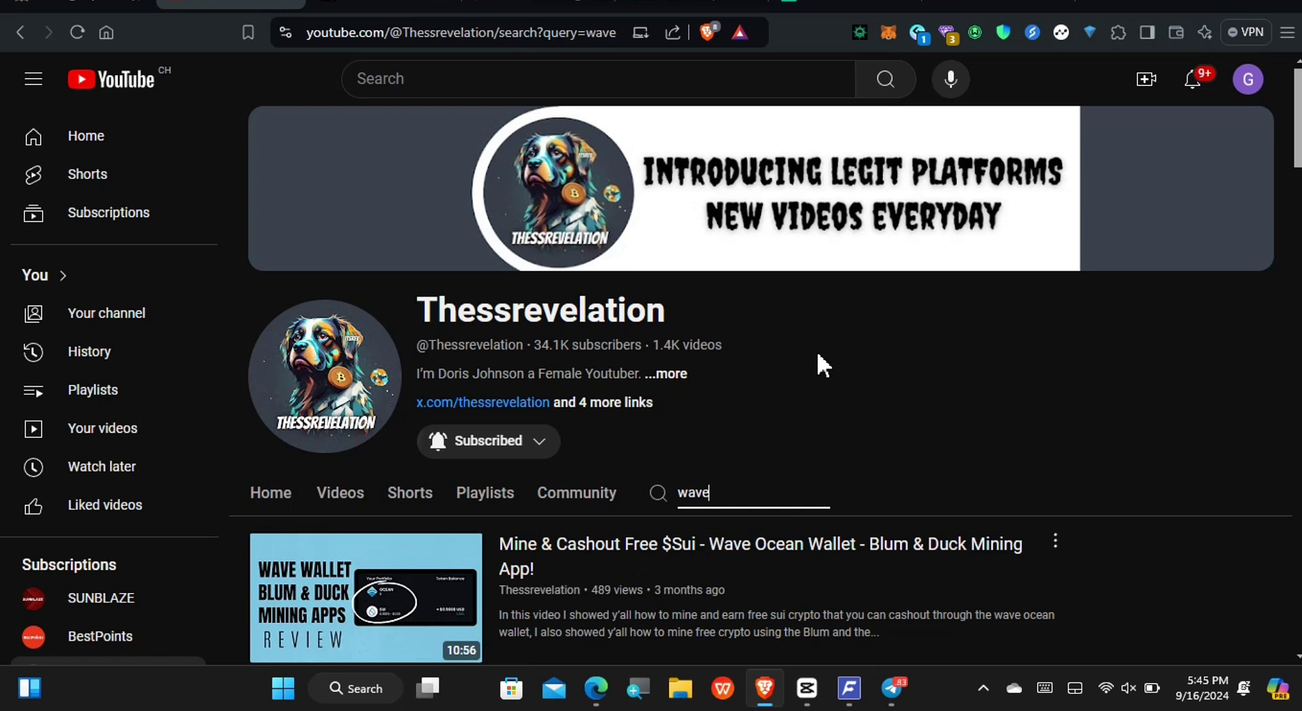
left_click(892, 690)
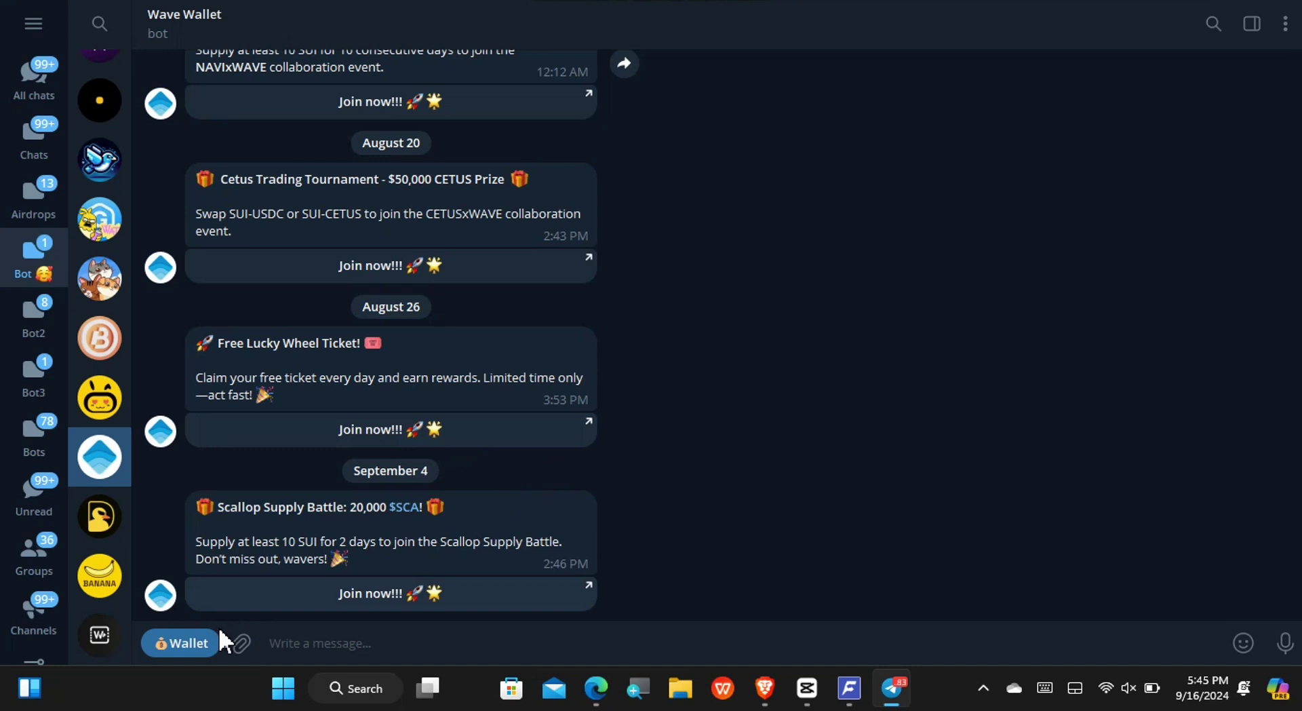
Open Wave Wallet and check its 1279.875 OCEAN and 3.0593 SUI holdings ($3.2398 total).
left_click(181, 643)
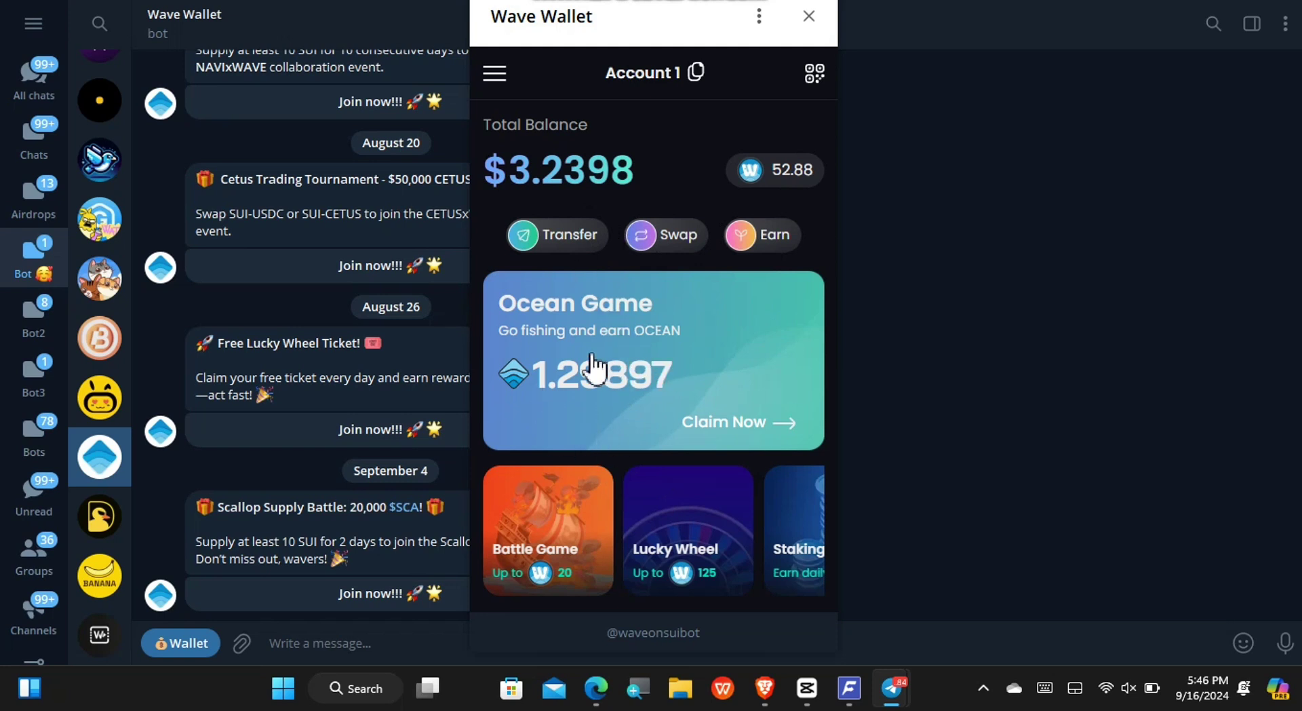
scroll(634, 352, "down", 4)
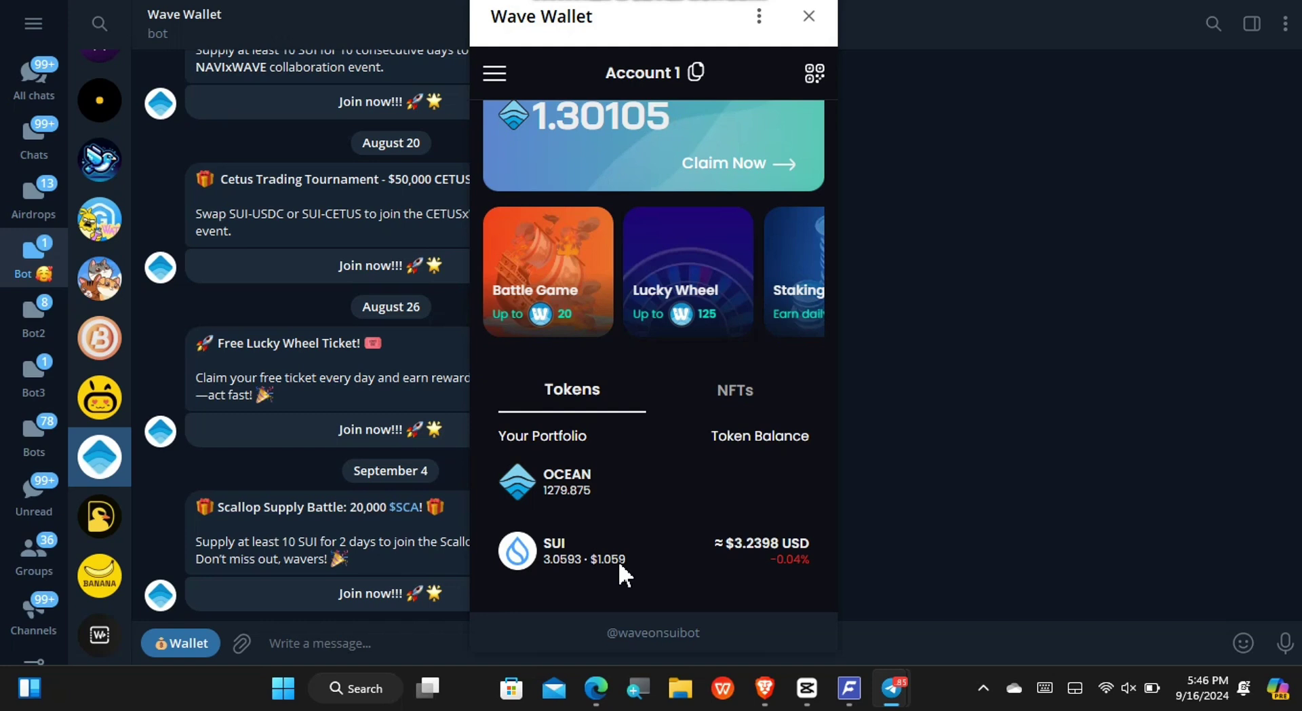
scroll(619, 574, "up", 5)
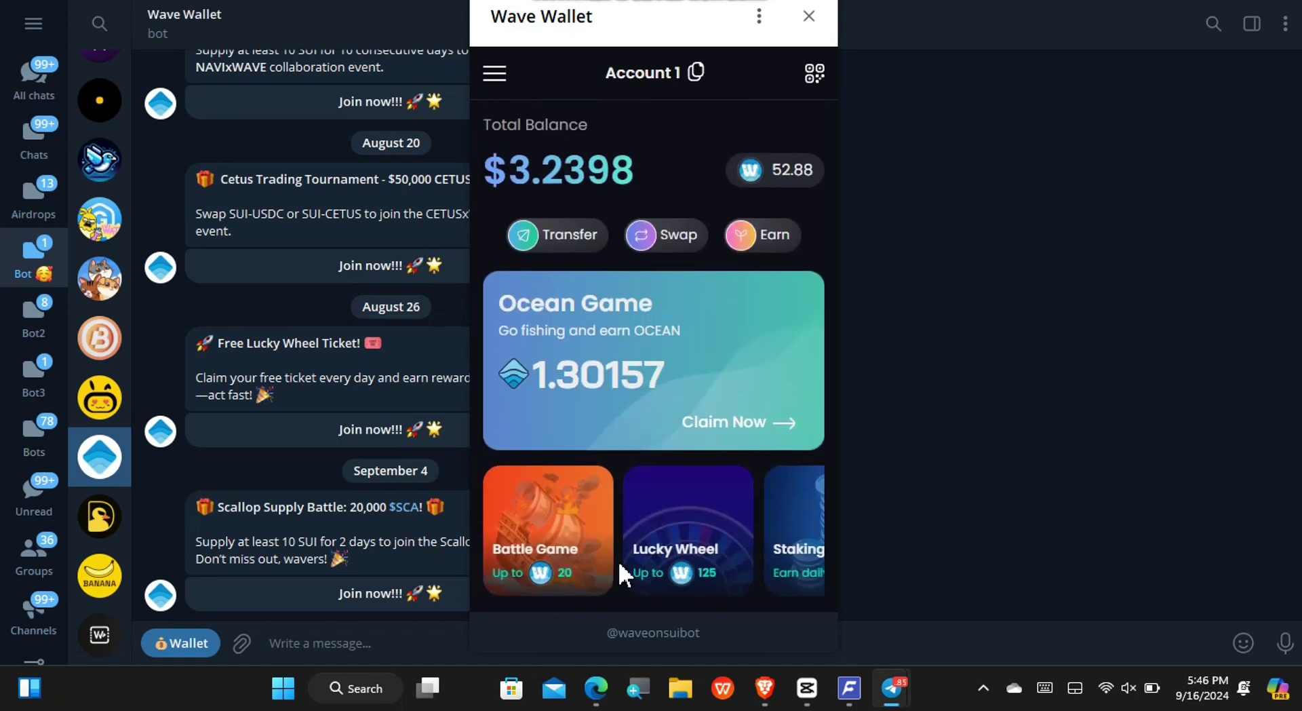
scroll(816, 459, "down", 4)
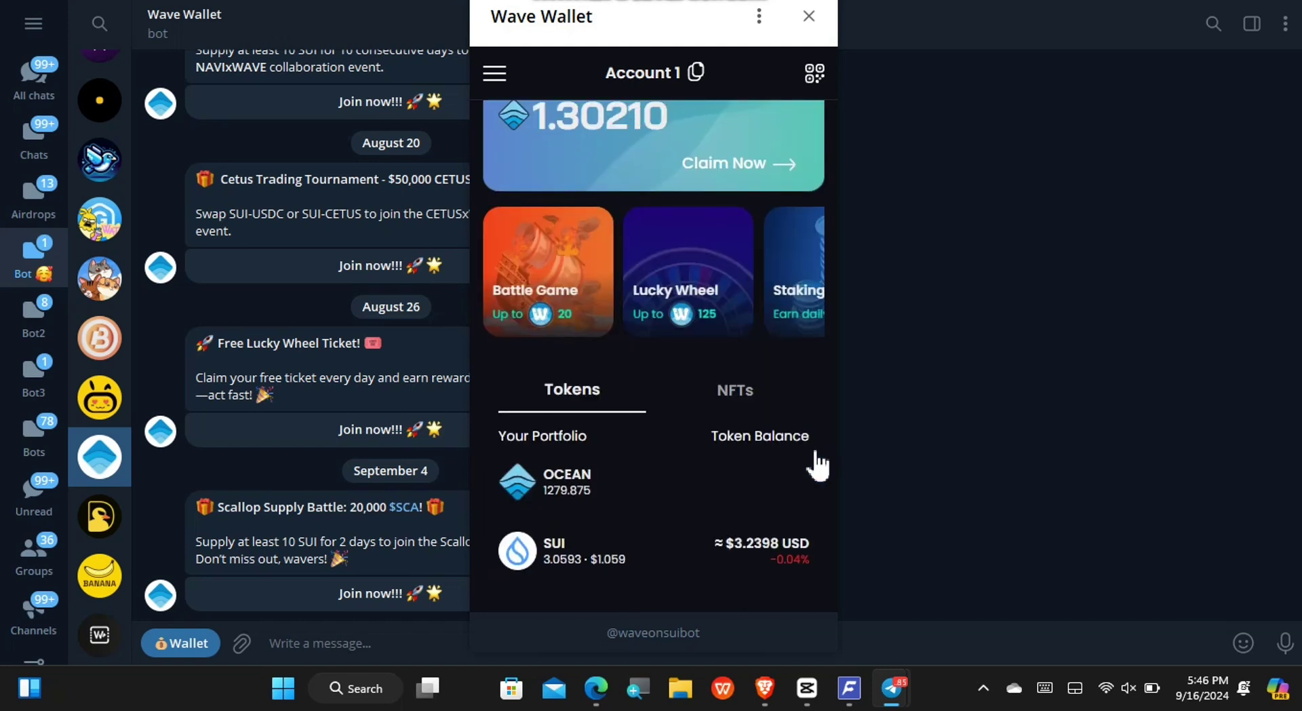
scroll(818, 465, "up", 4)
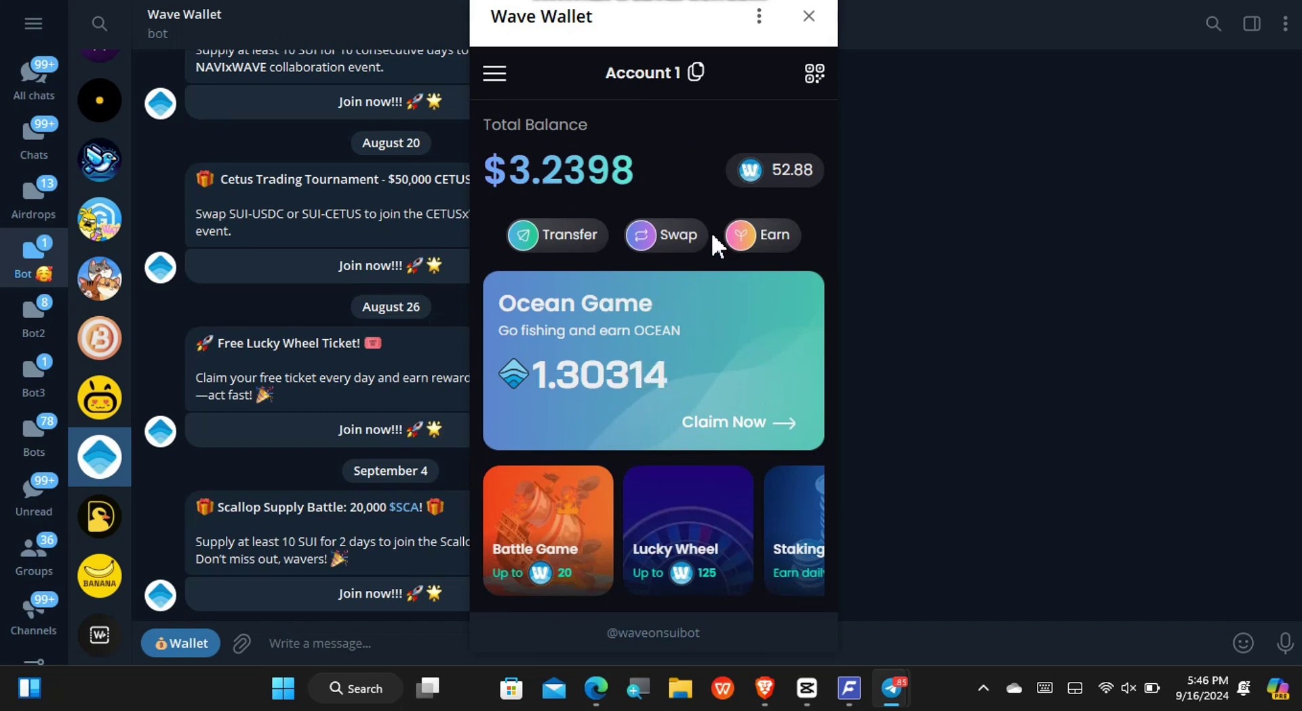
Copy the wallet's seed phrase from its settings and go back to the home screen.
left_click(494, 75)
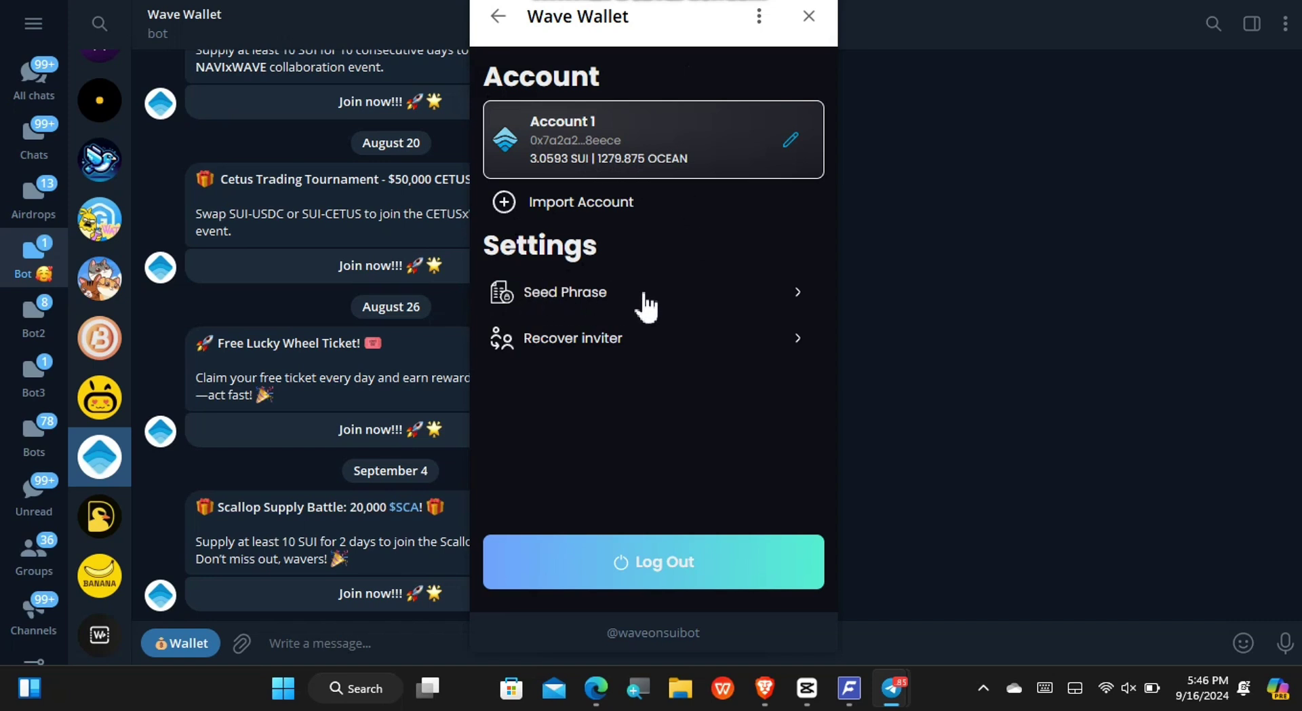
left_click(610, 307)
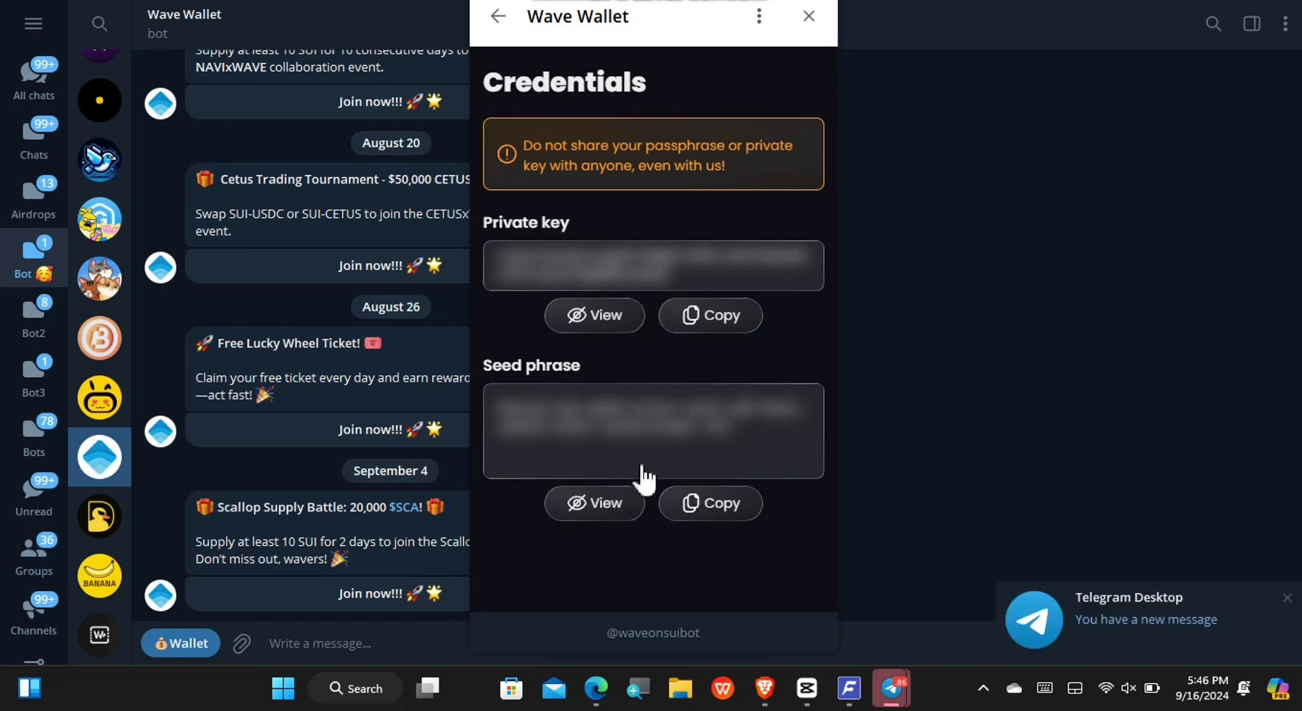
left_click(708, 505)
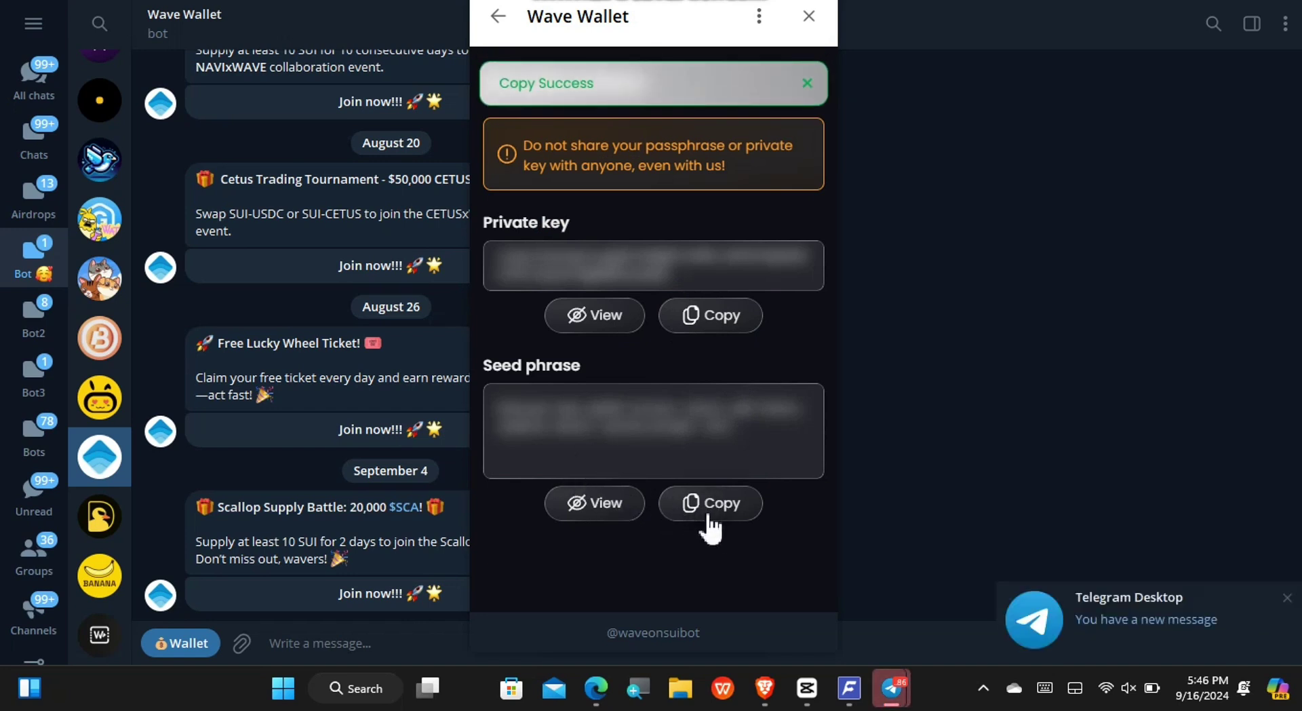
left_click(506, 22)
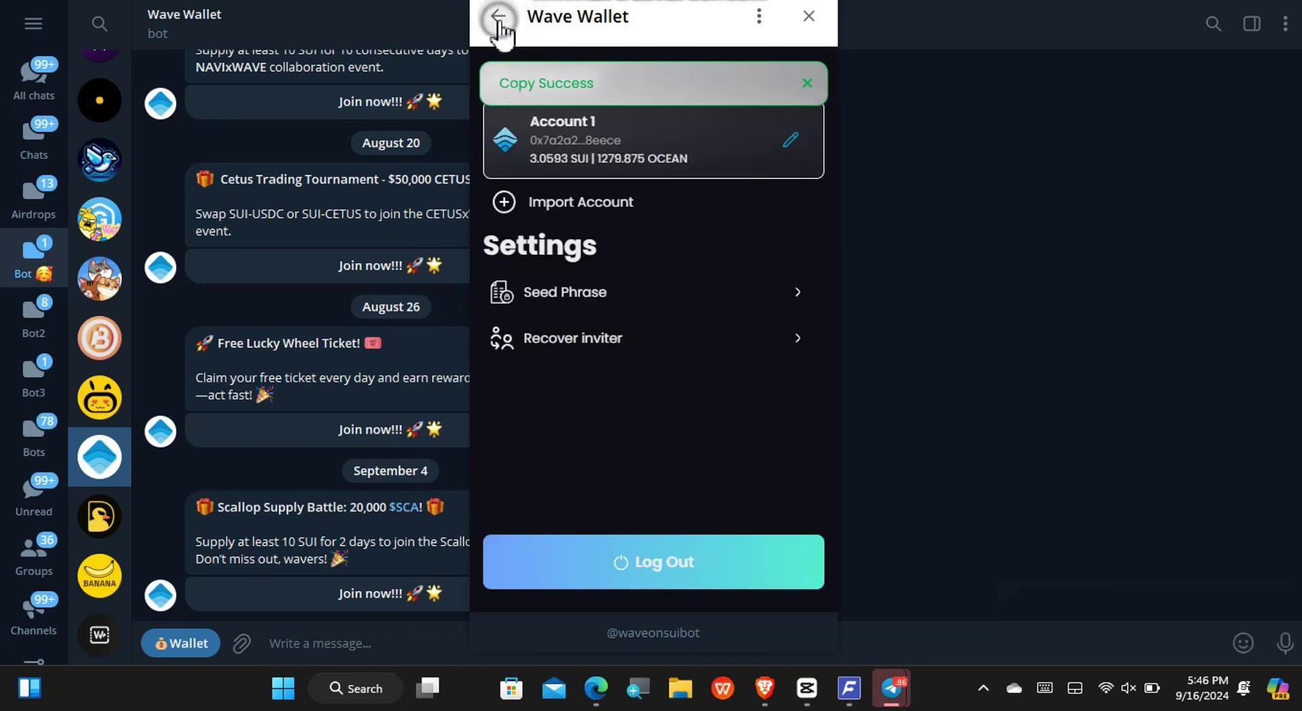
left_click(500, 23)
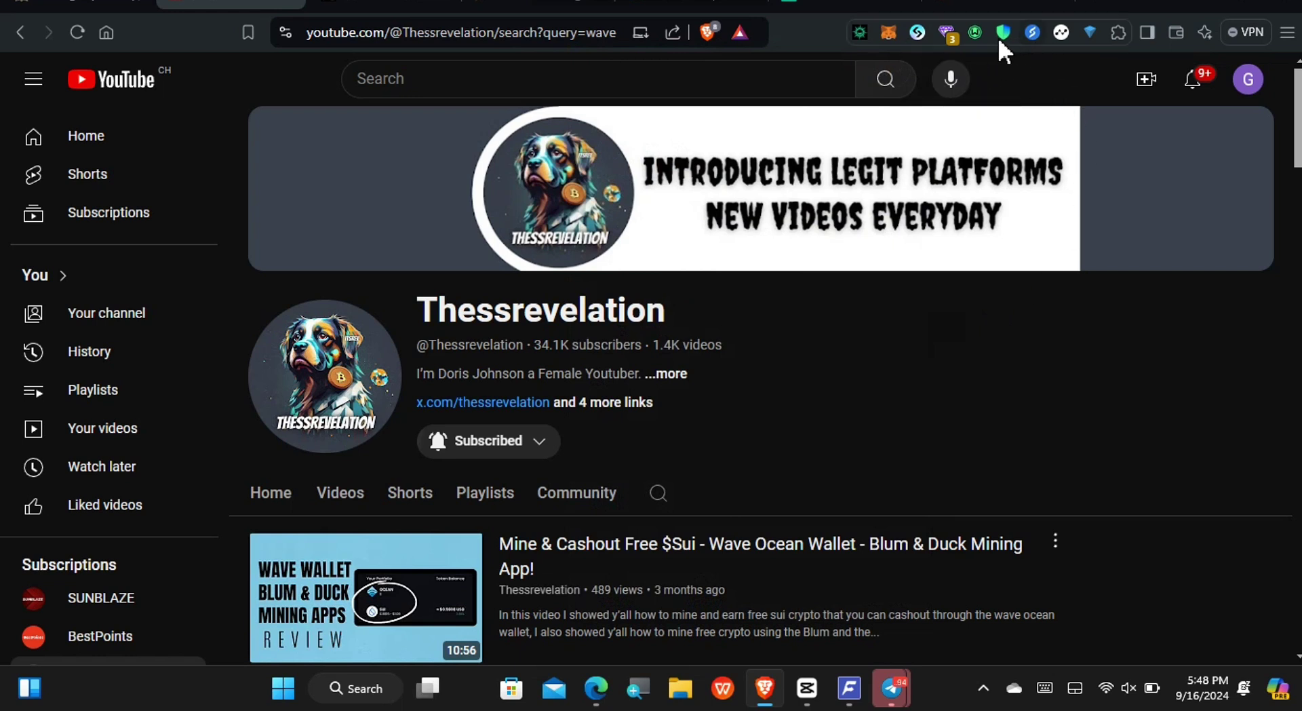
Start importing an existing wallet from the Bitget Wallet extension's wallet list.
left_click(919, 32)
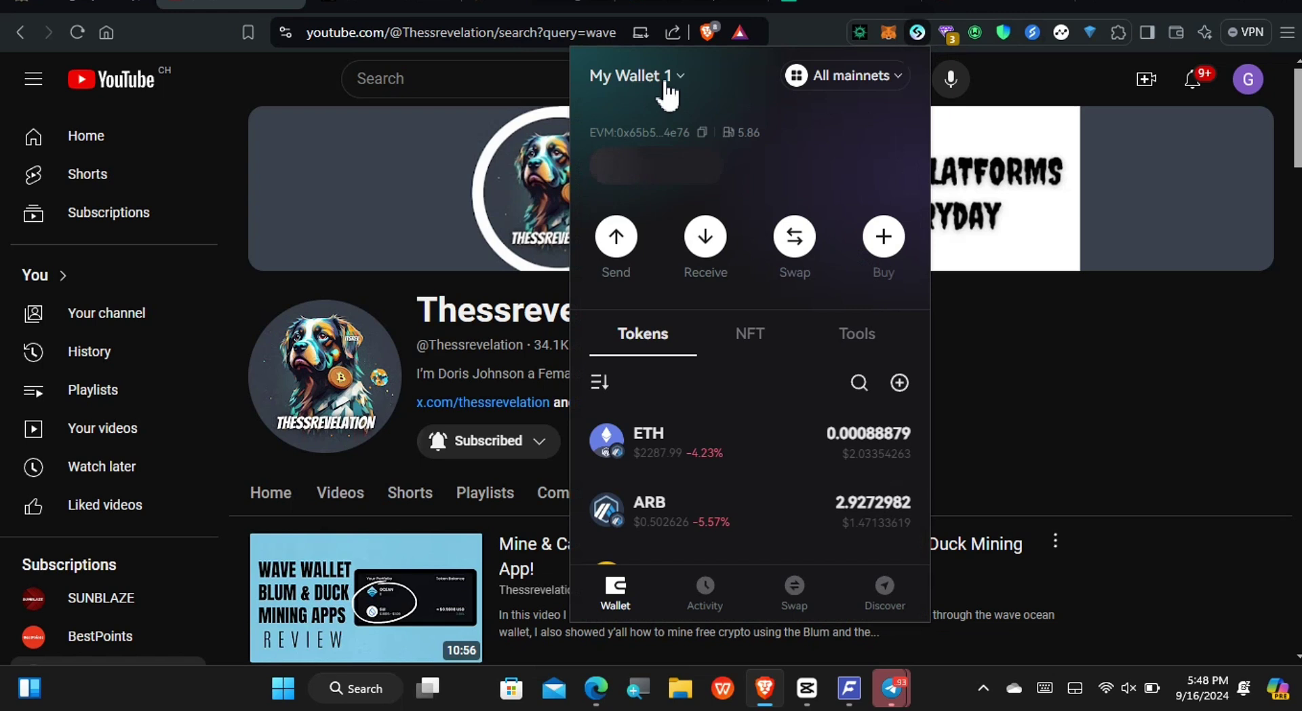
left_click(665, 75)
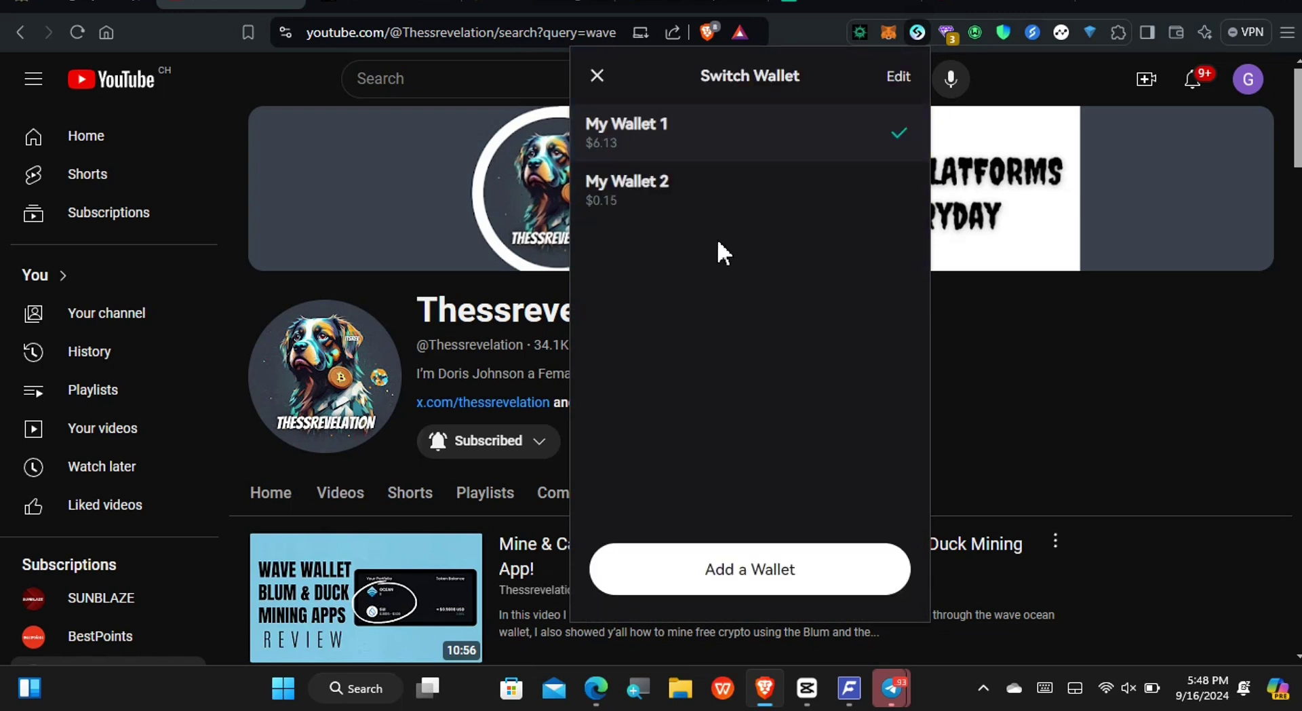
left_click(727, 585)
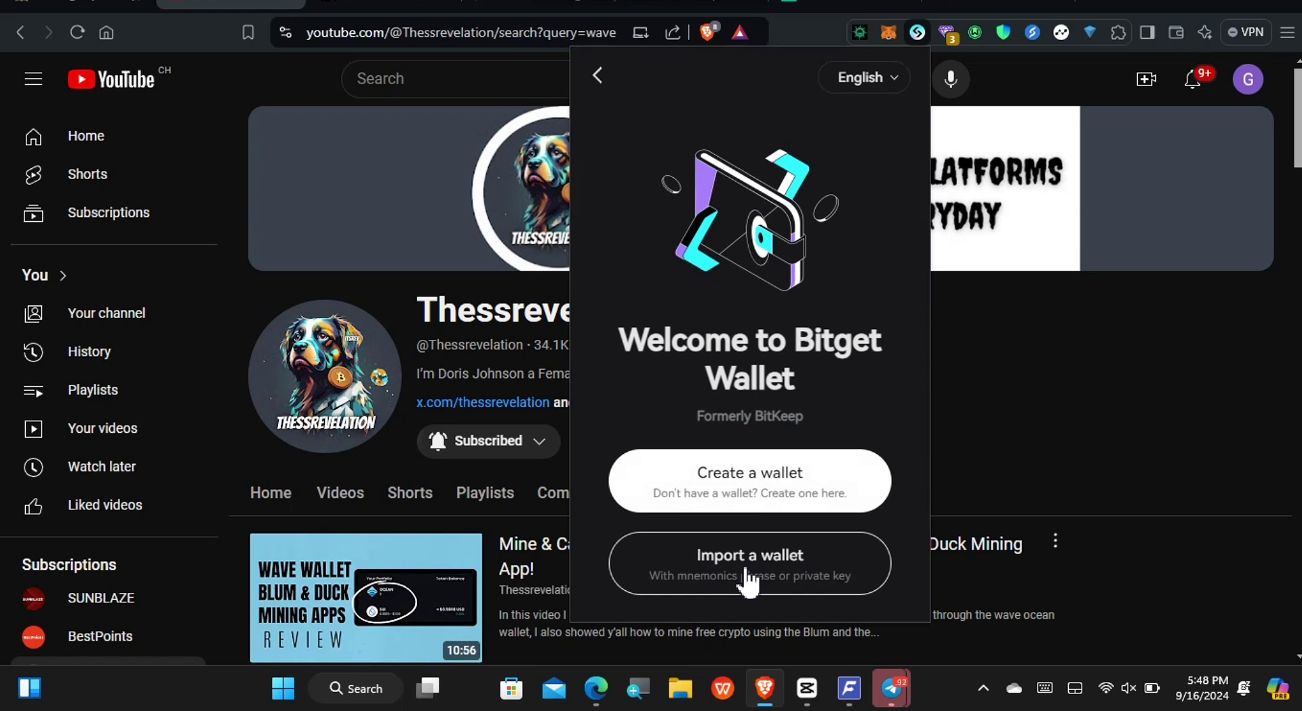
left_click(744, 567)
Paste the wallet password and the Wave Wallet recovery phrase, then confirm the import.
left_click(616, 378)
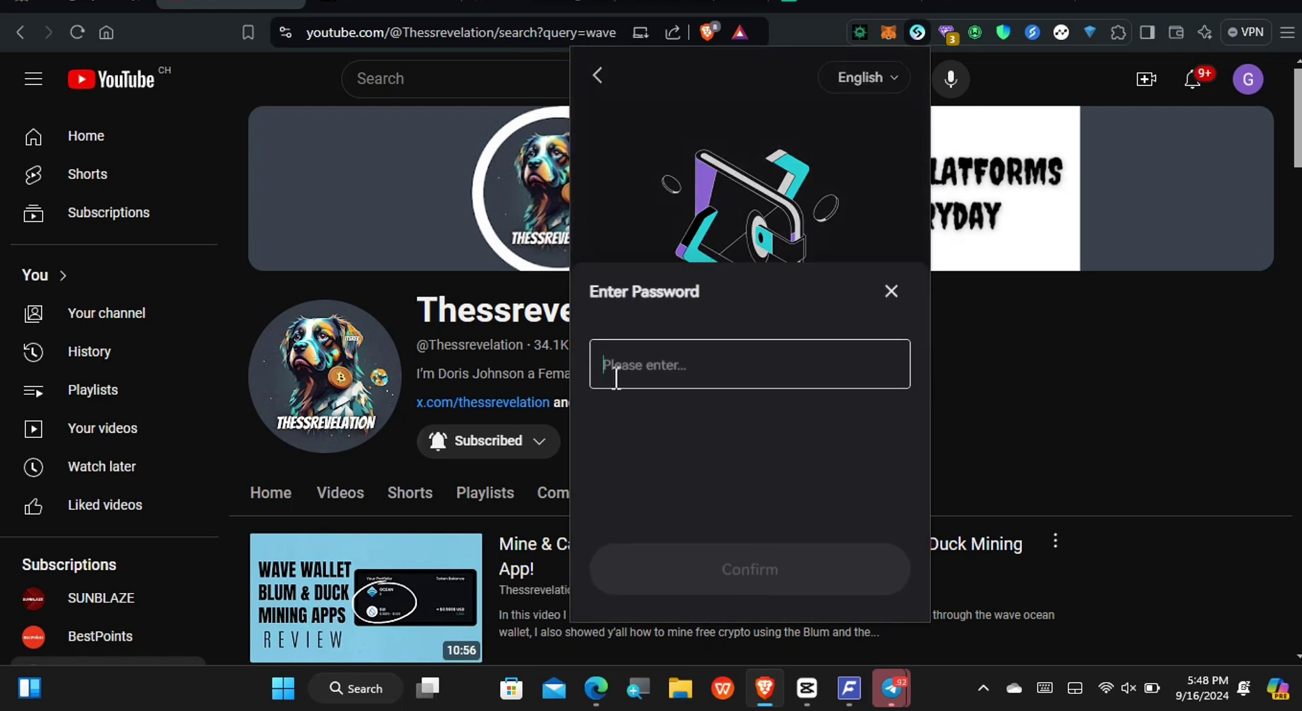
key("ctrl+v")
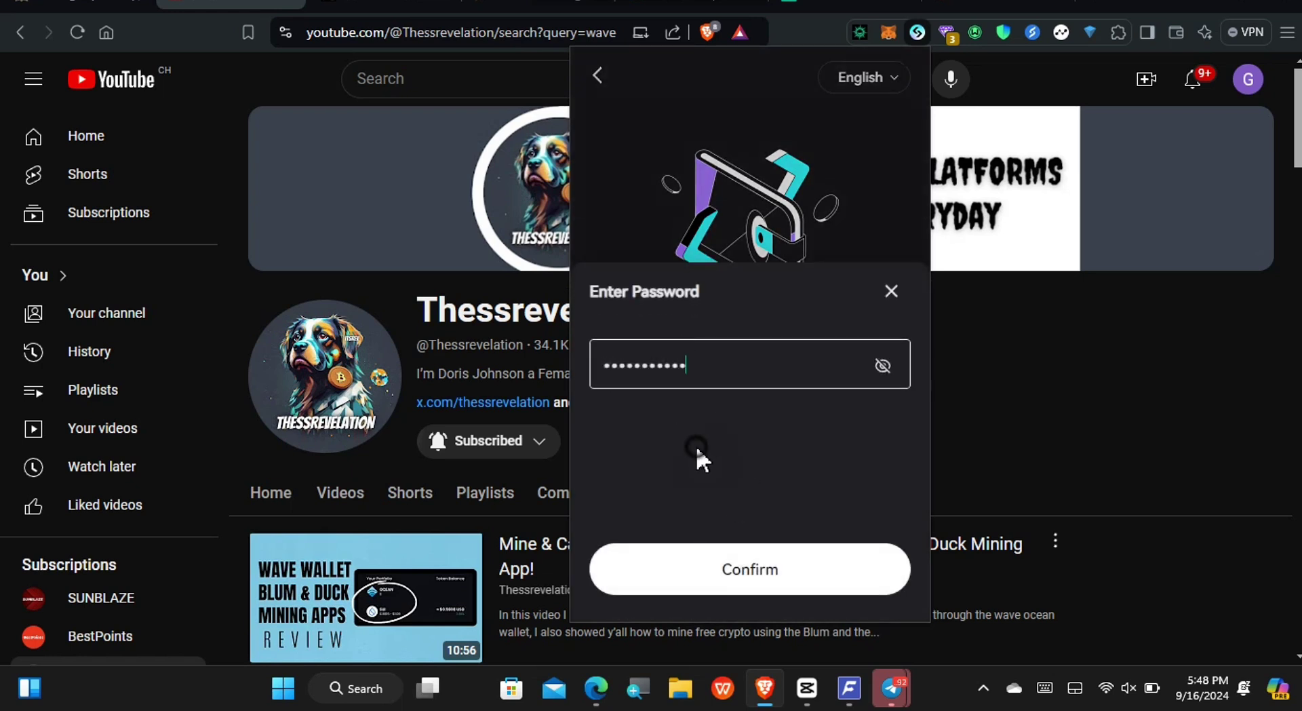
left_click(743, 563)
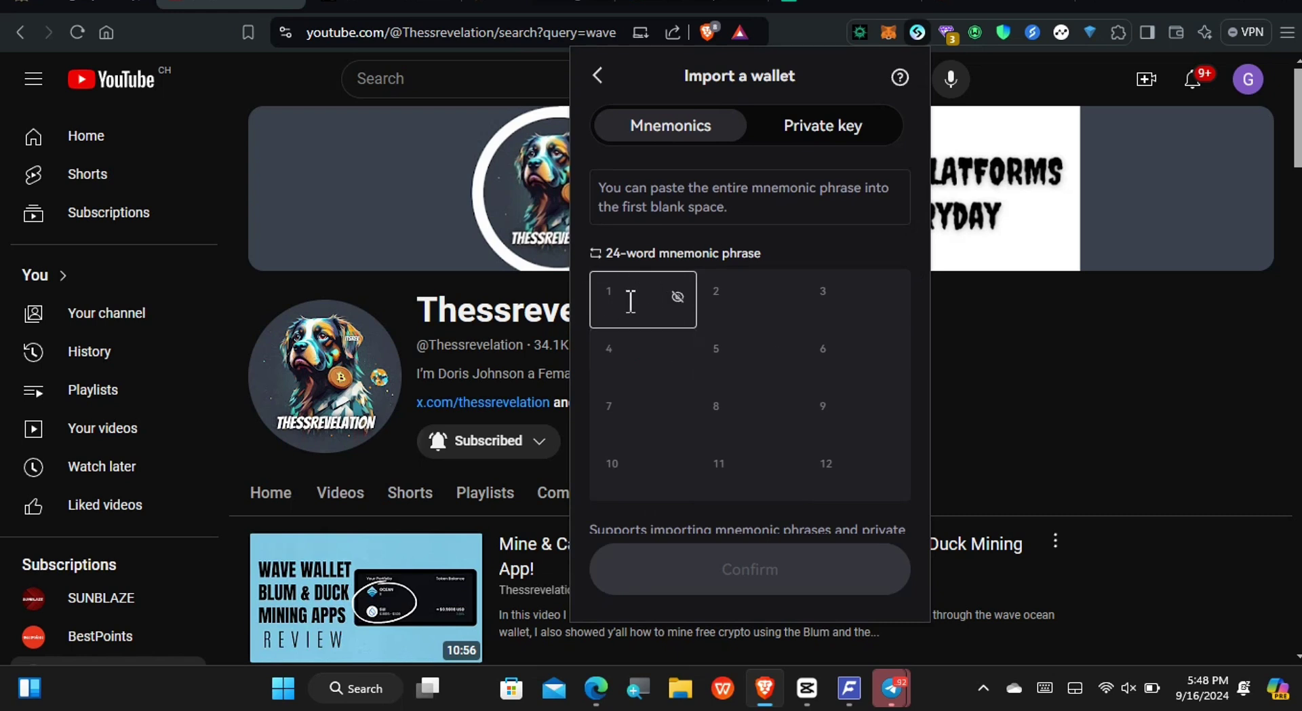
key("ctrl+v")
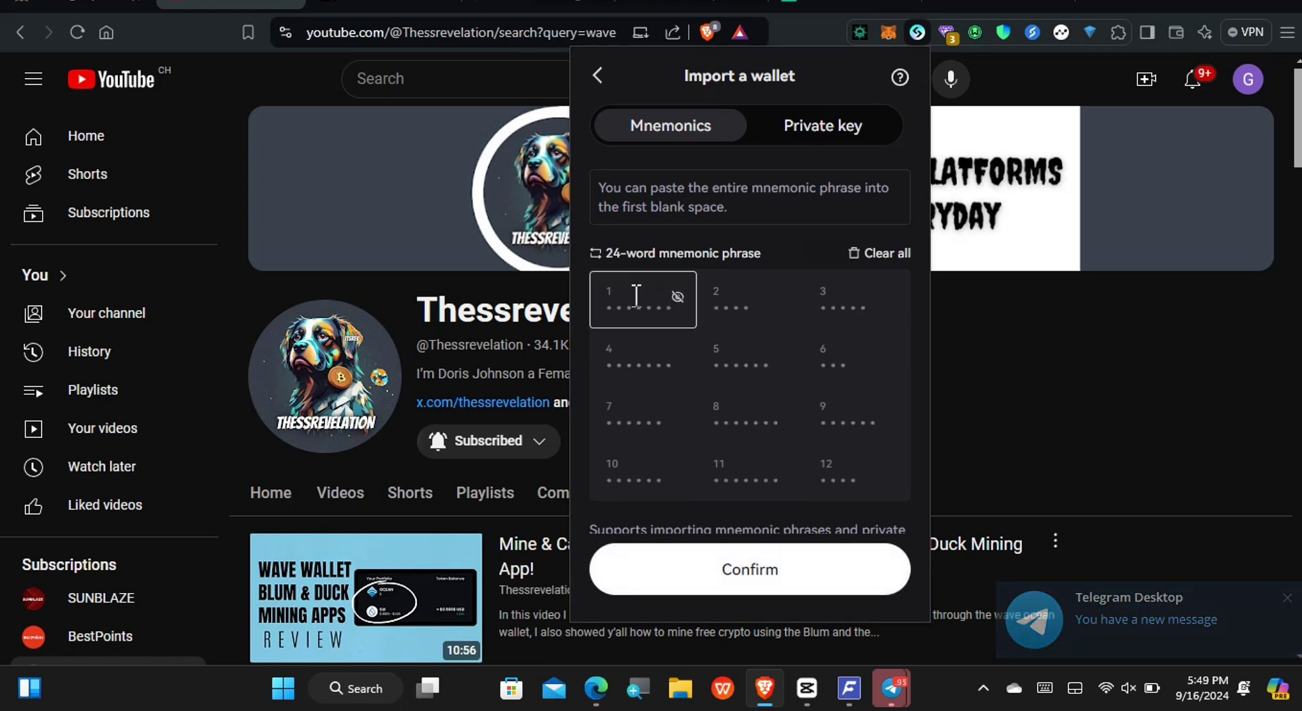
left_click(746, 584)
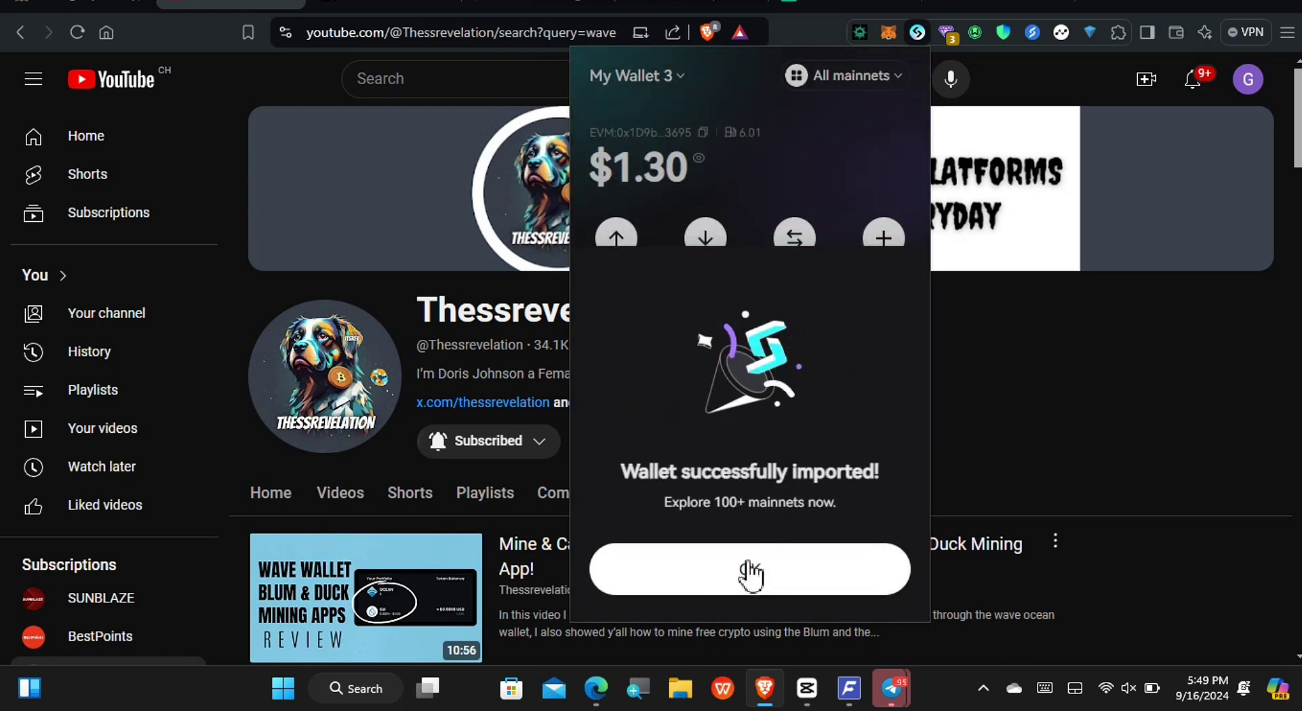
Open the imported My Wallet 3 and view the OCEAN token's 1,279.875 balance details.
left_click(747, 565)
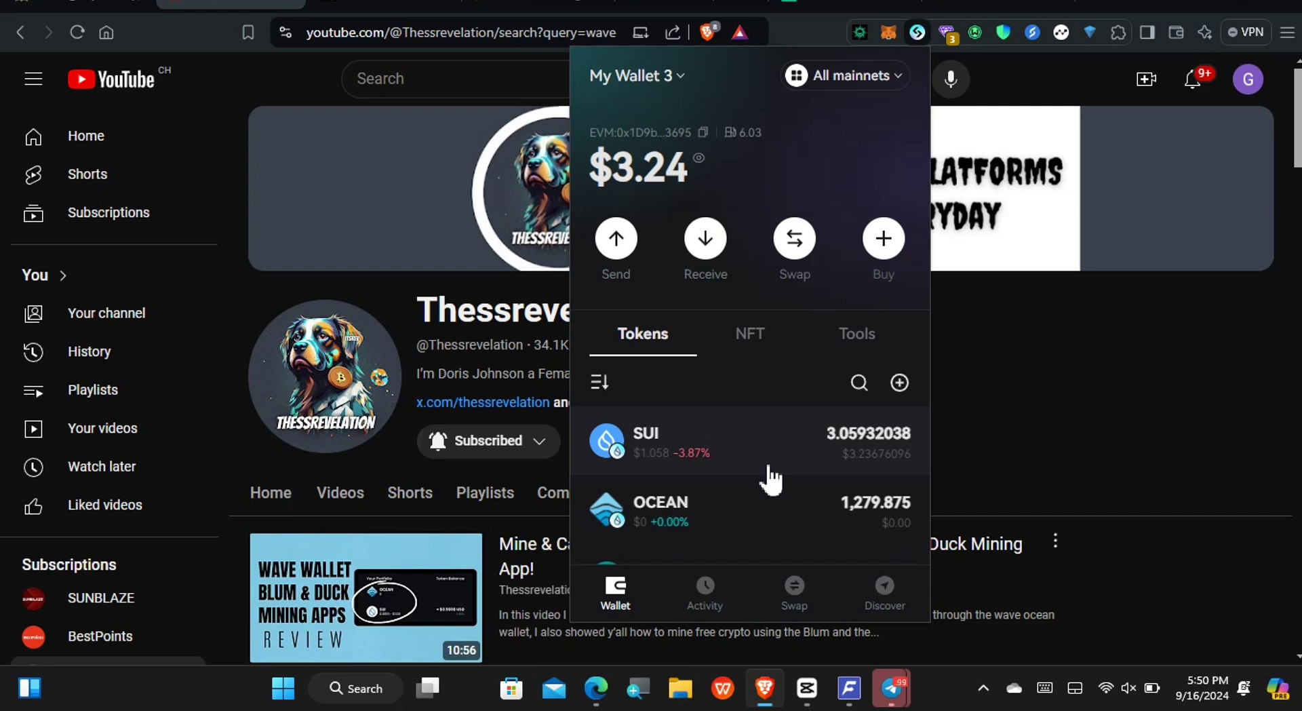
left_click(861, 505)
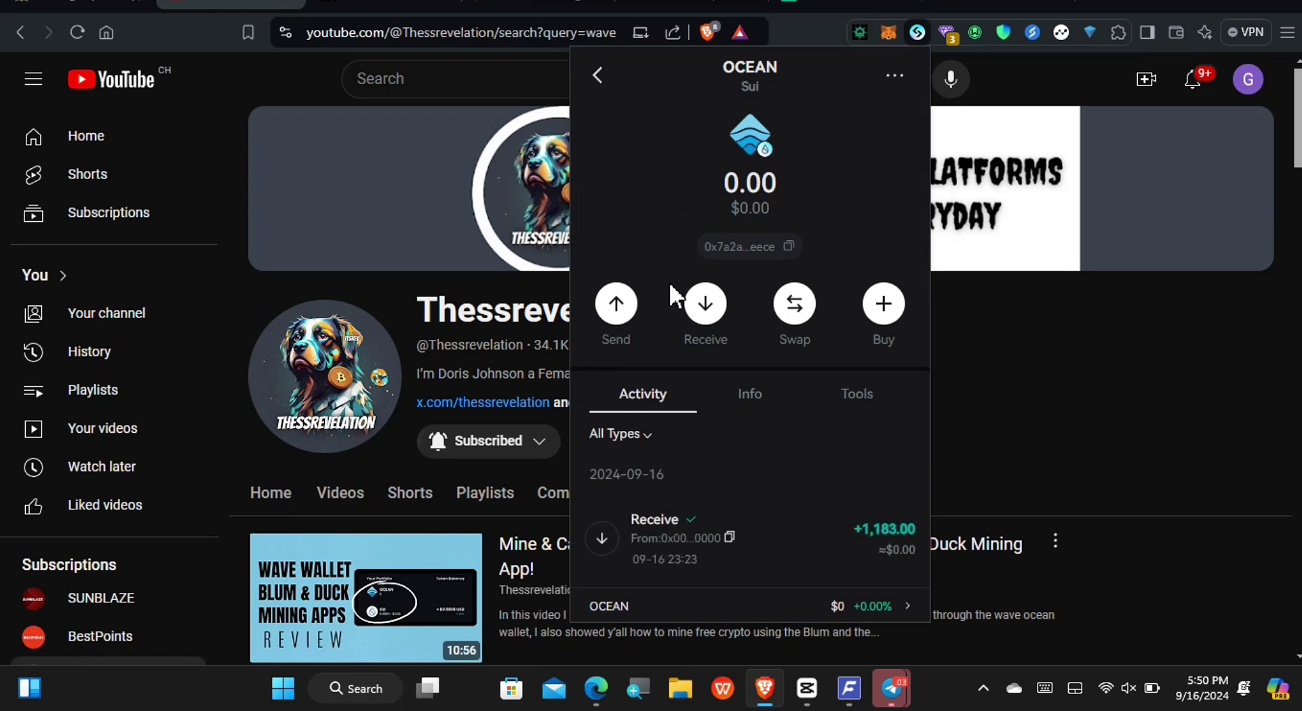
left_click(598, 76)
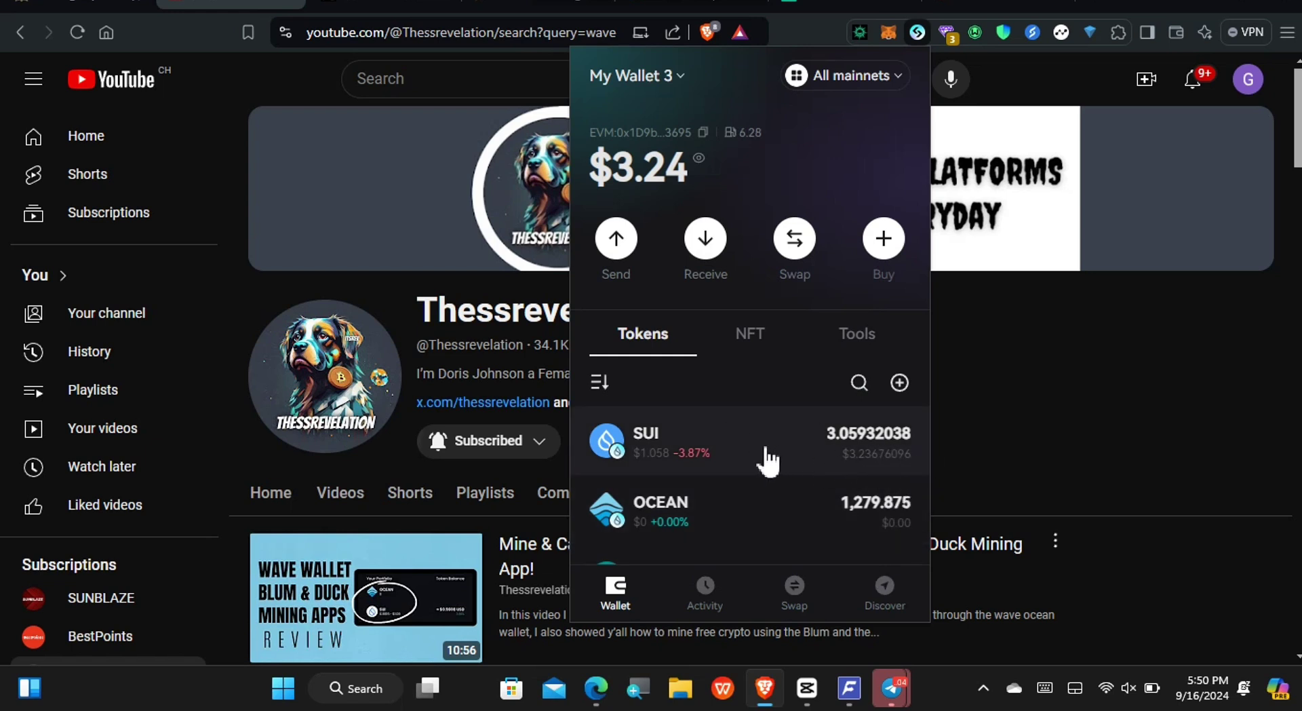
Review the SUI token's 3.05932038 balance and activity, including the 2024-09-16 -0.002143 transfer.
left_click(906, 455)
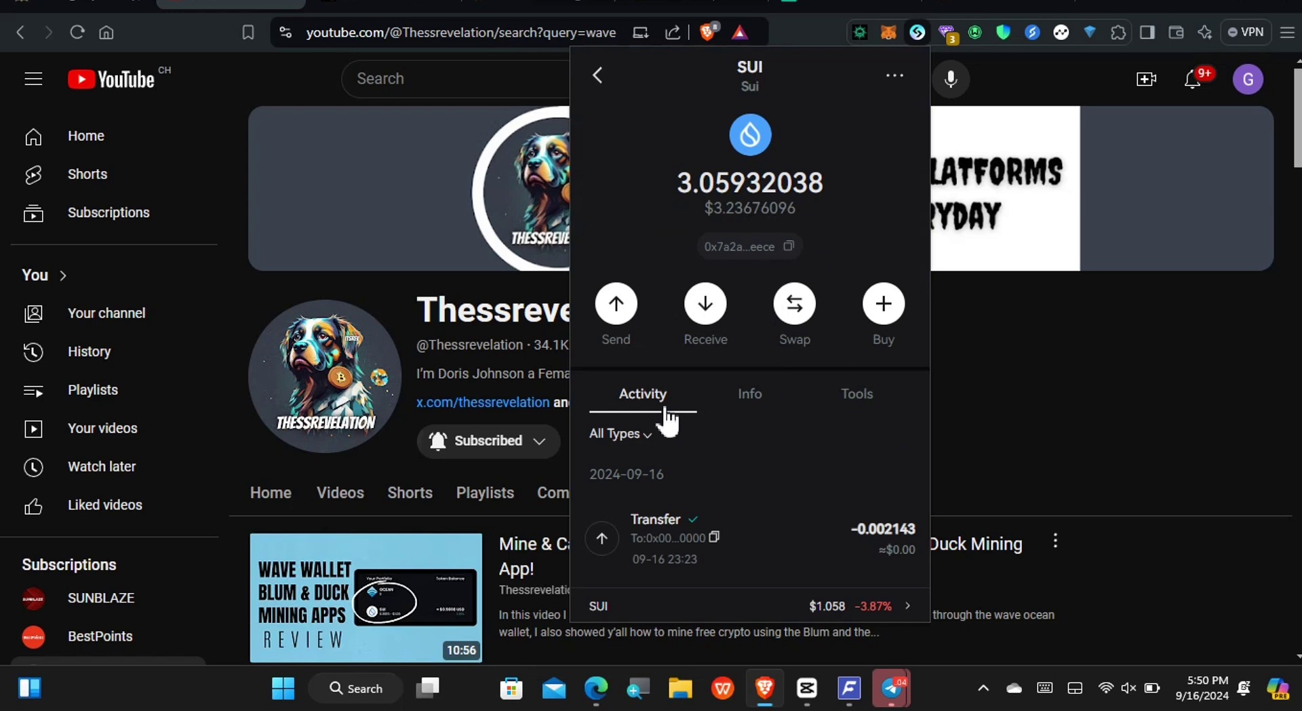
scroll(686, 475, "down", 5)
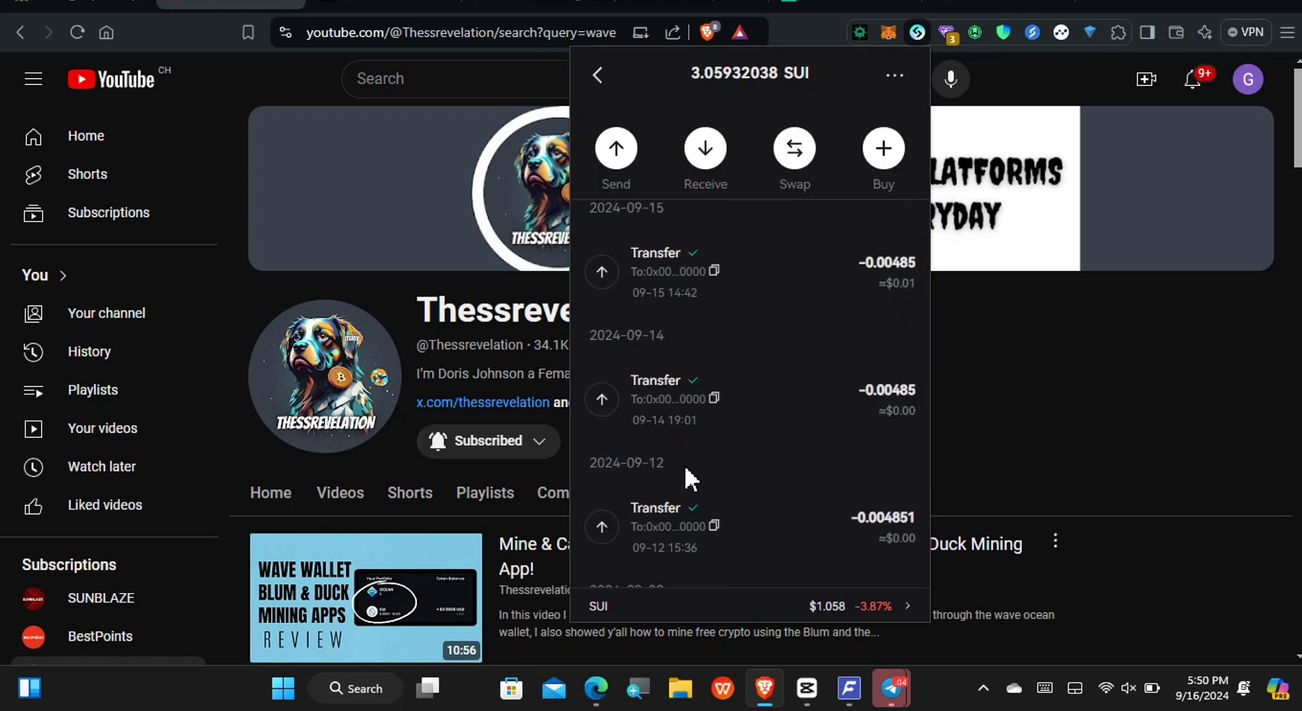
scroll(685, 468, "down", 5)
scroll(686, 471, "up", 4)
scroll(687, 474, "up", 5)
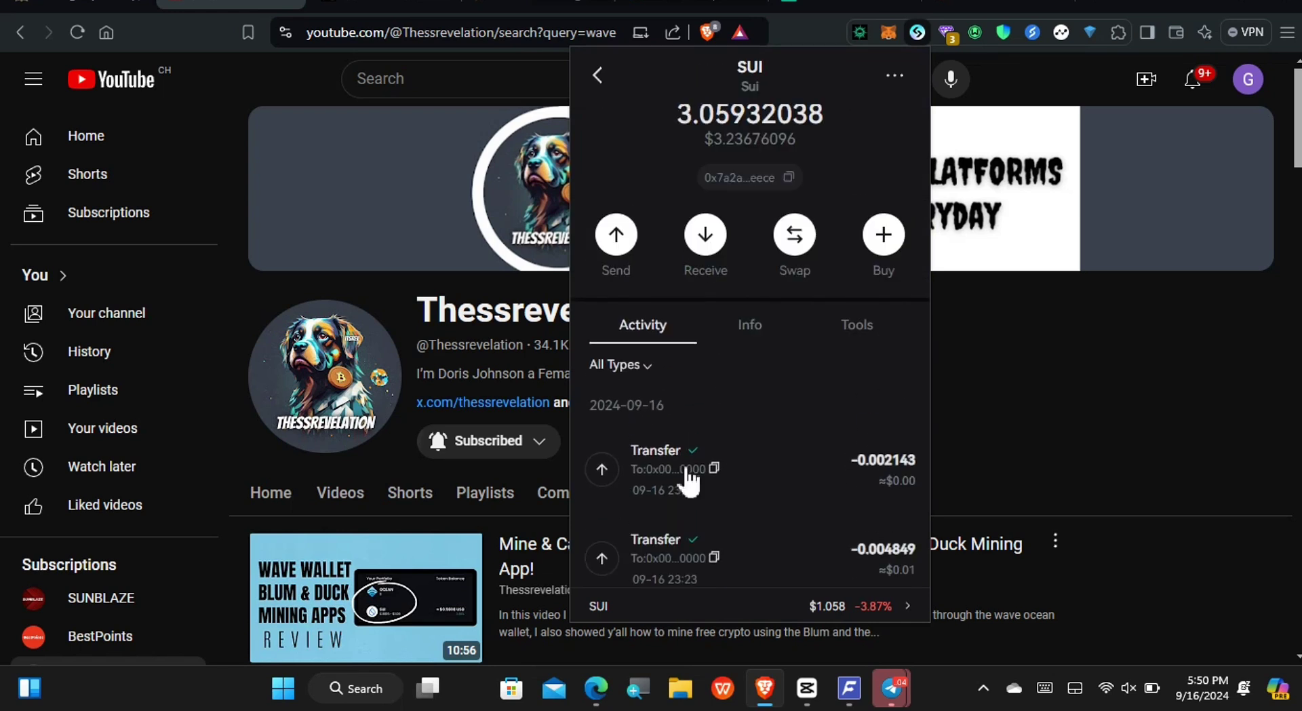
scroll(686, 474, "down", 8)
scroll(688, 476, "up", 8)
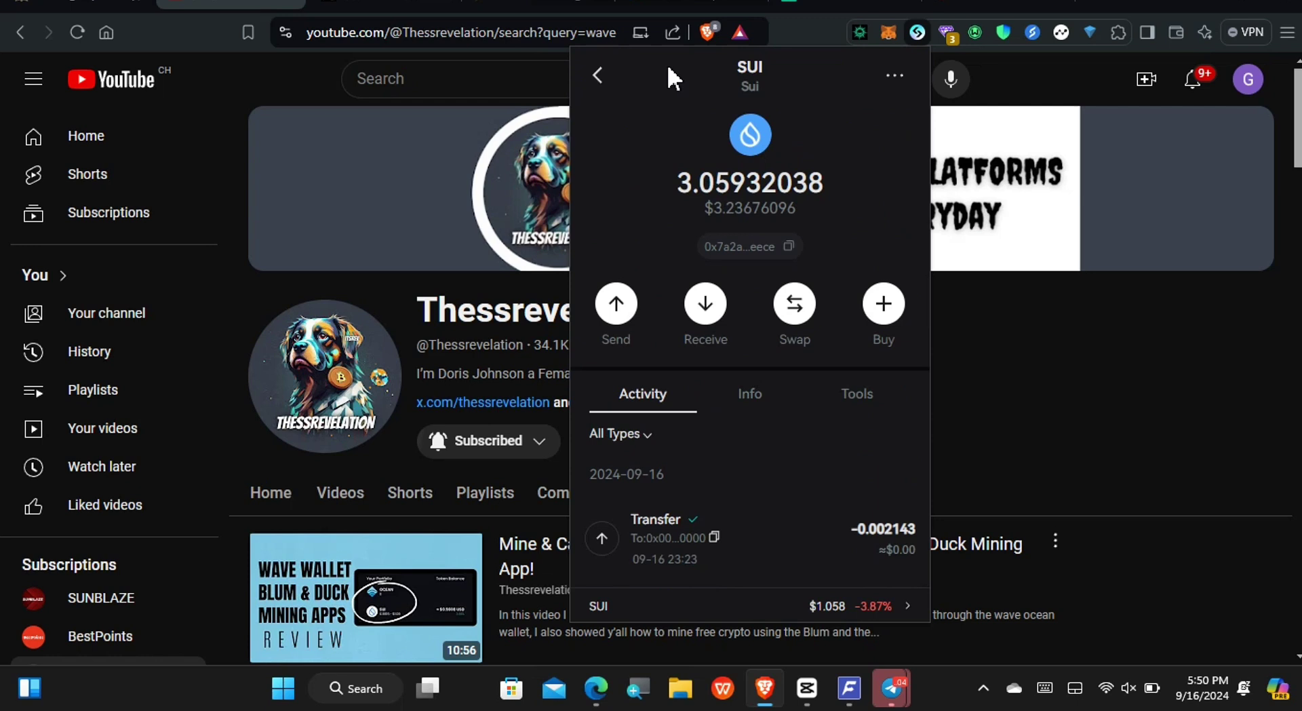
left_click(608, 78)
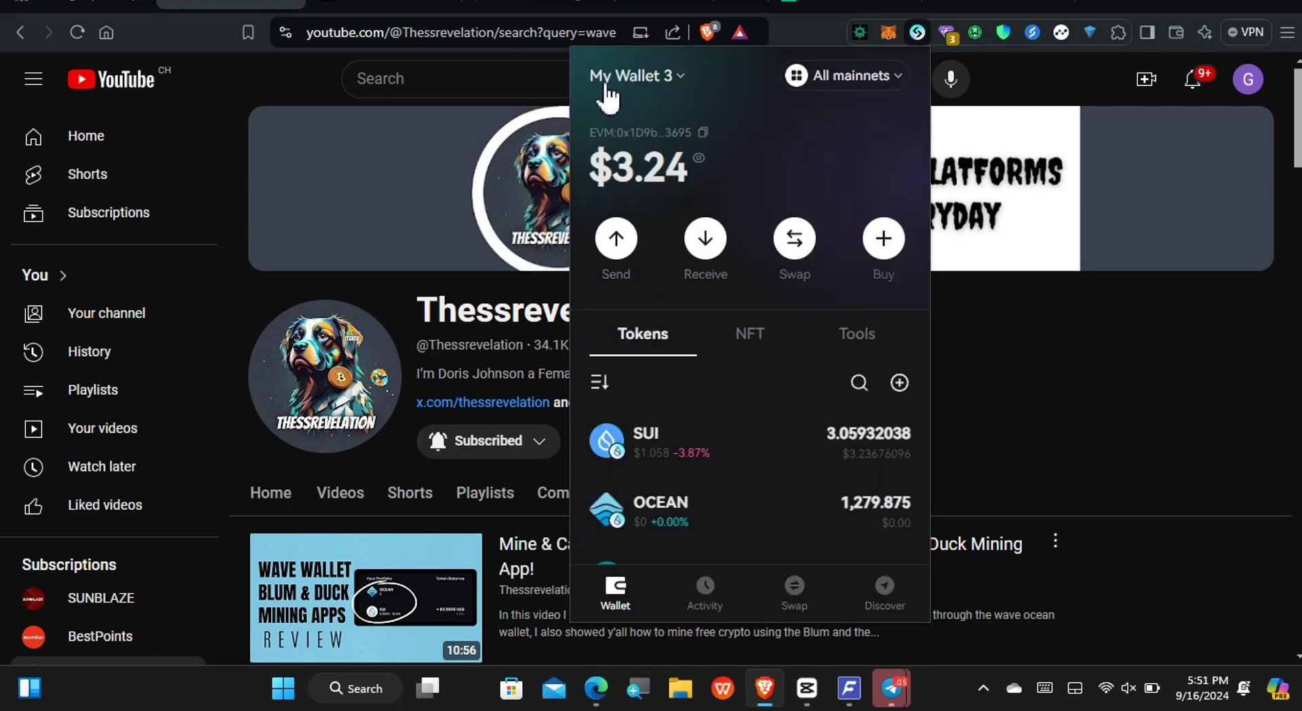
left_click(702, 444)
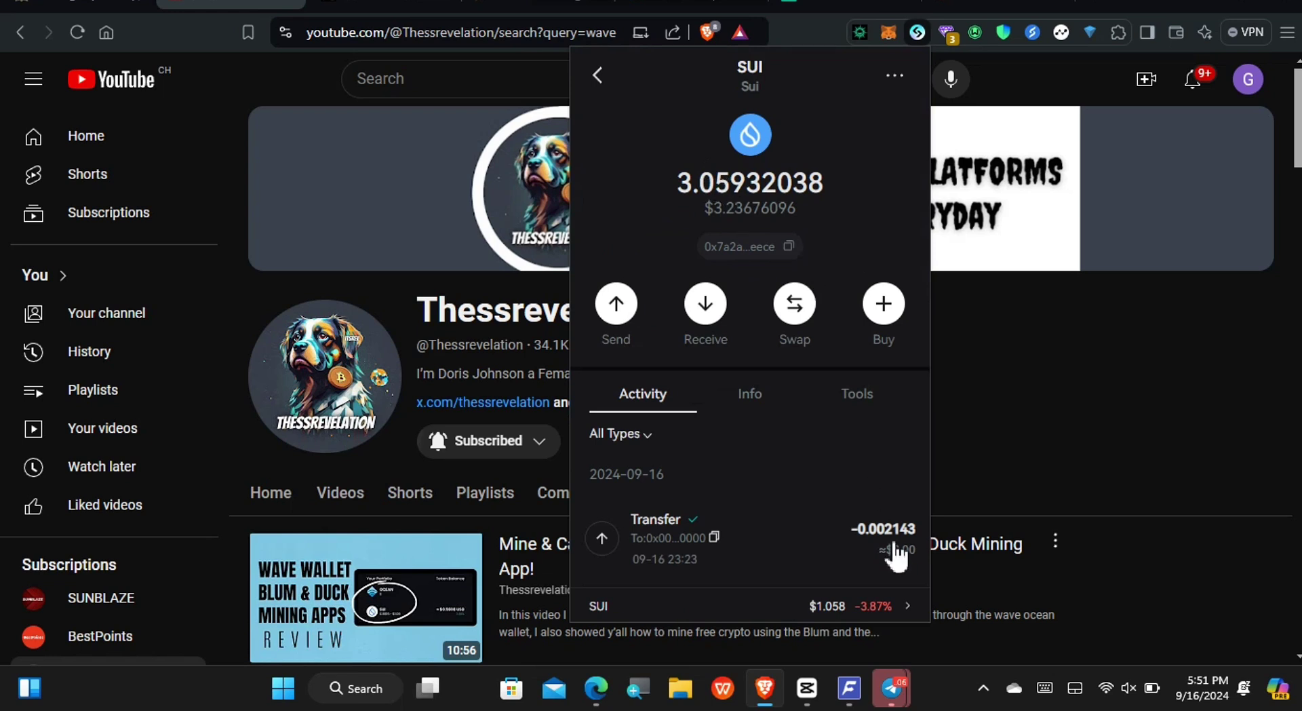
Bring the Wave Wallet mini app back in Telegram and check its Tokens list.
mouse_move(890, 687)
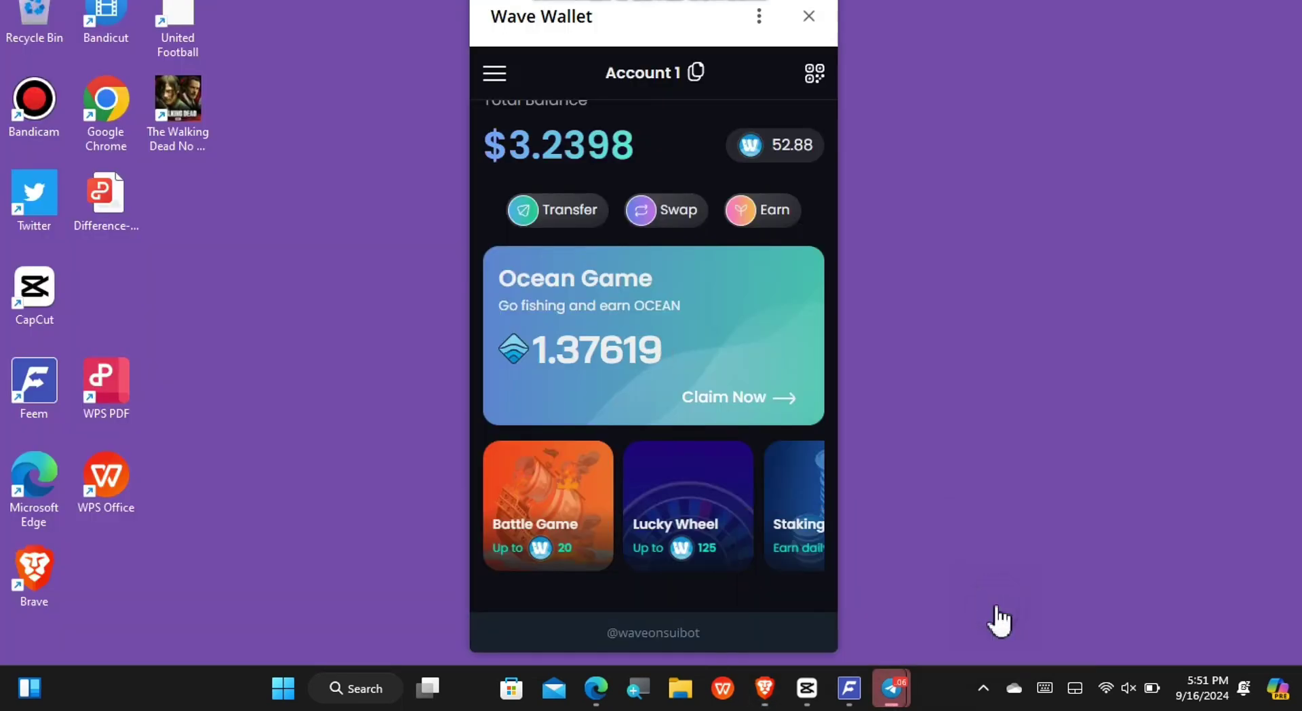
left_click(995, 604)
mouse_move(880, 680)
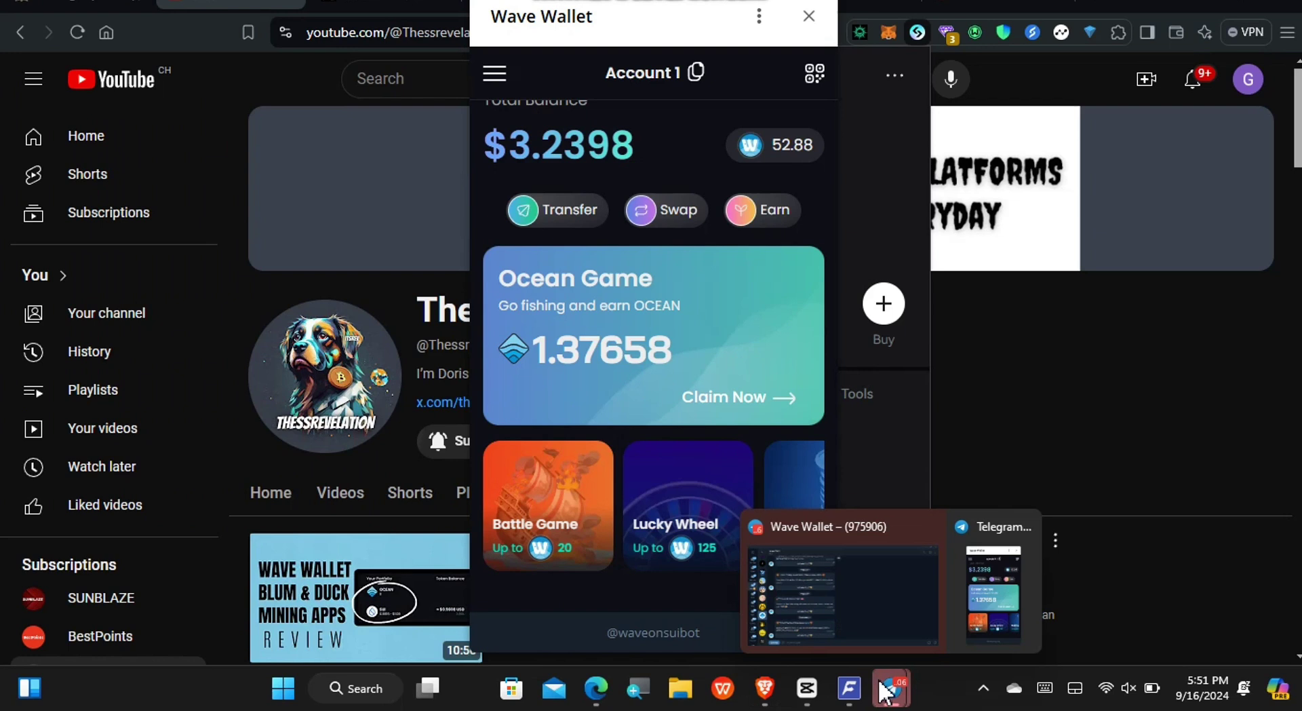
left_click(858, 636)
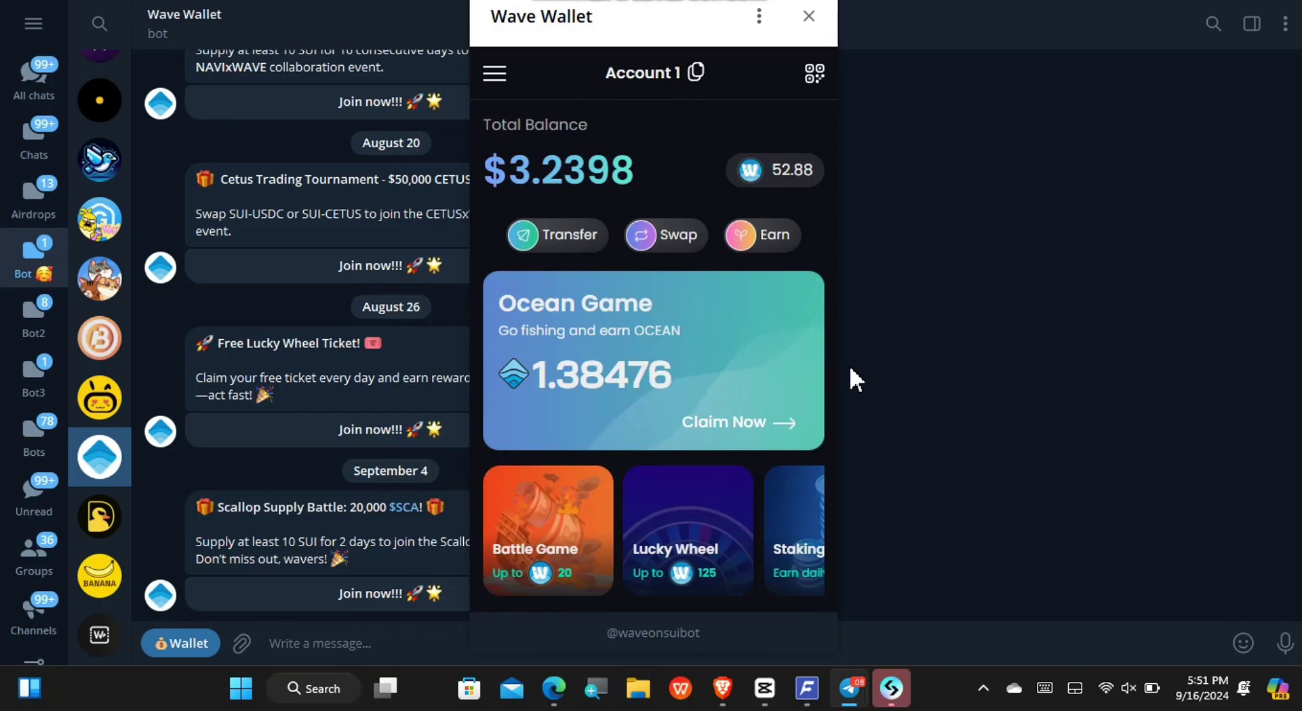
scroll(631, 366, "down", 4)
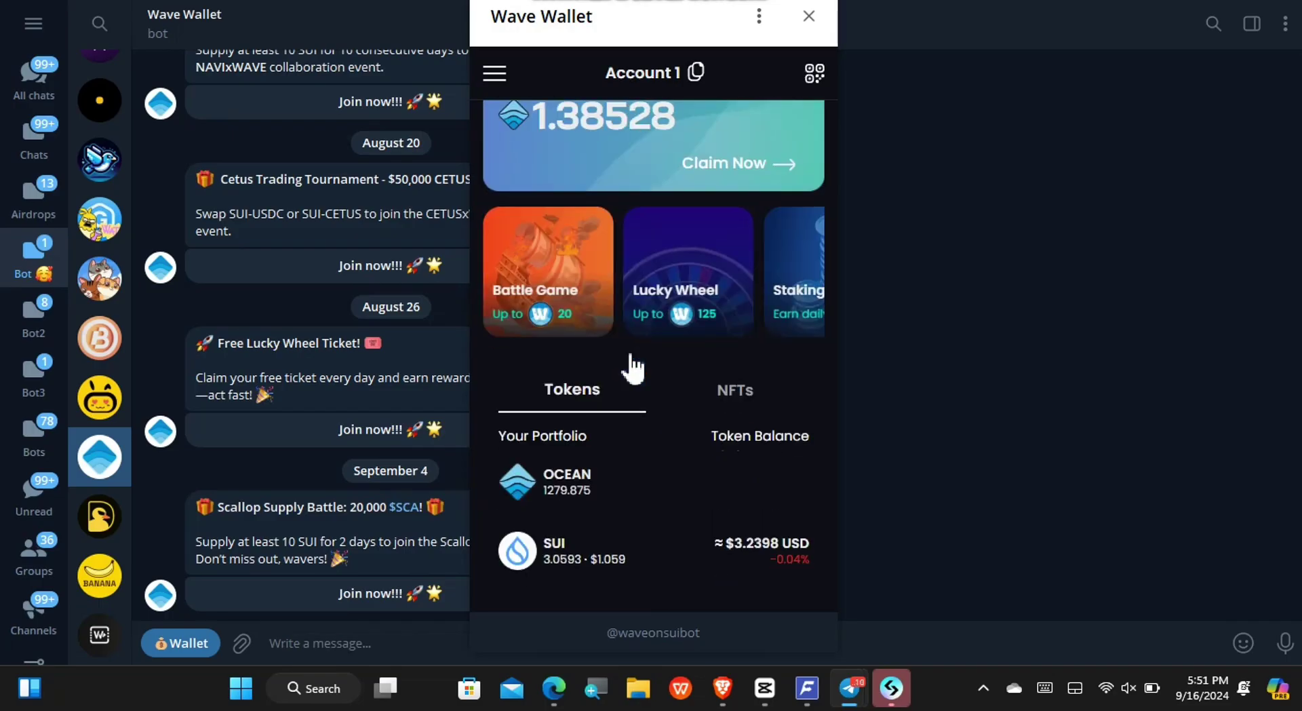
scroll(533, 448, "up", 4)
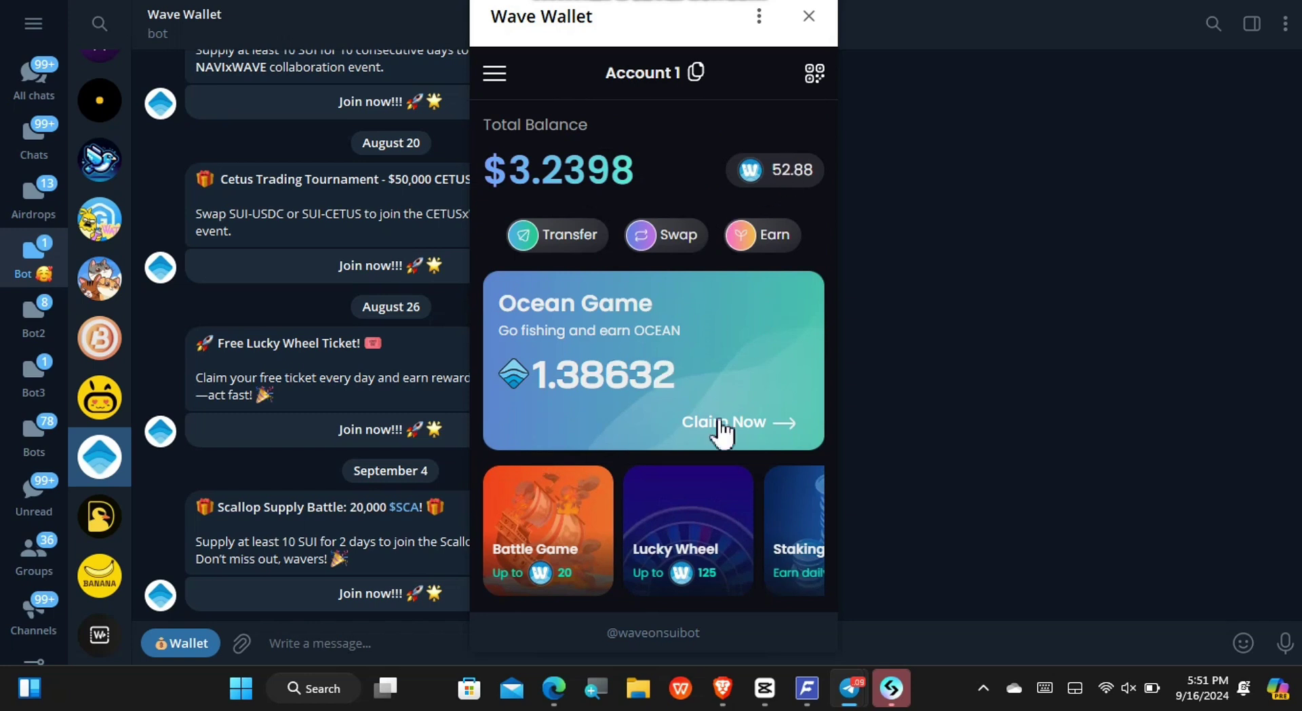
scroll(721, 433, "down", 4)
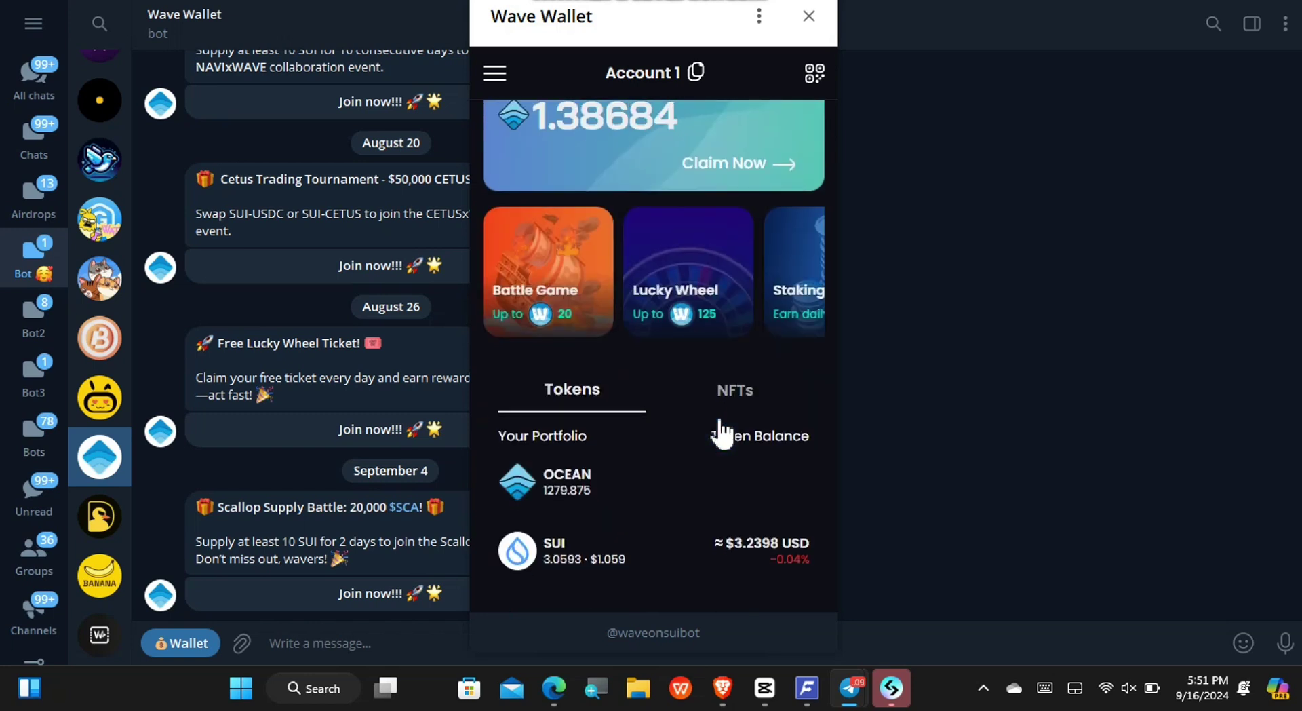
Stake 1000 OCEAN for 7 days in Wave Wallet's OCEAN staking at 15% APY.
left_click(789, 293)
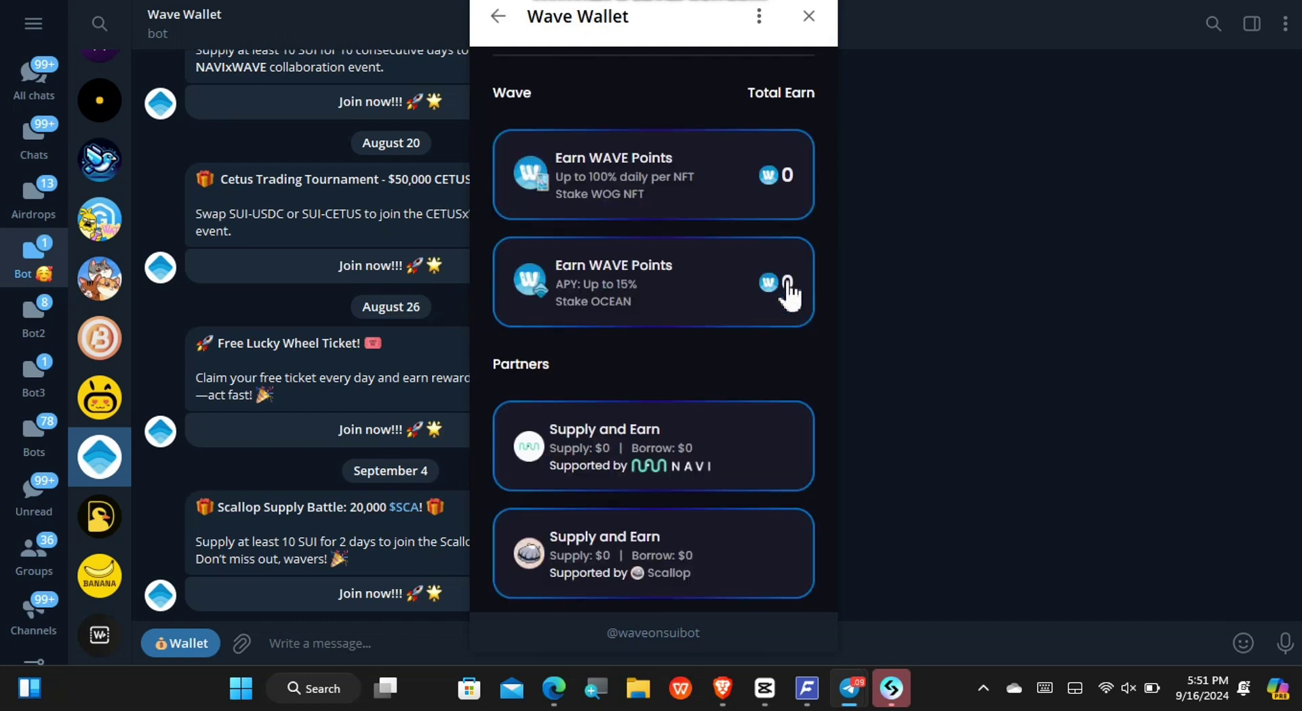
left_click(637, 300)
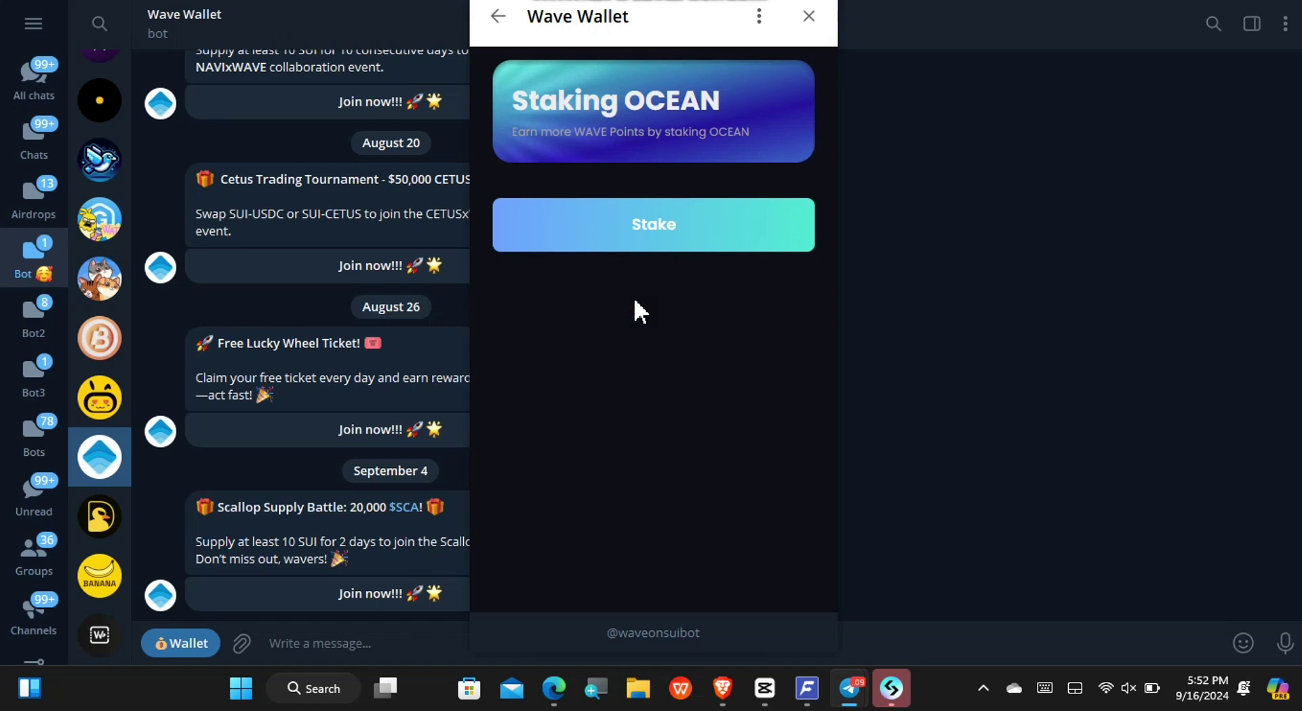
left_click(643, 232)
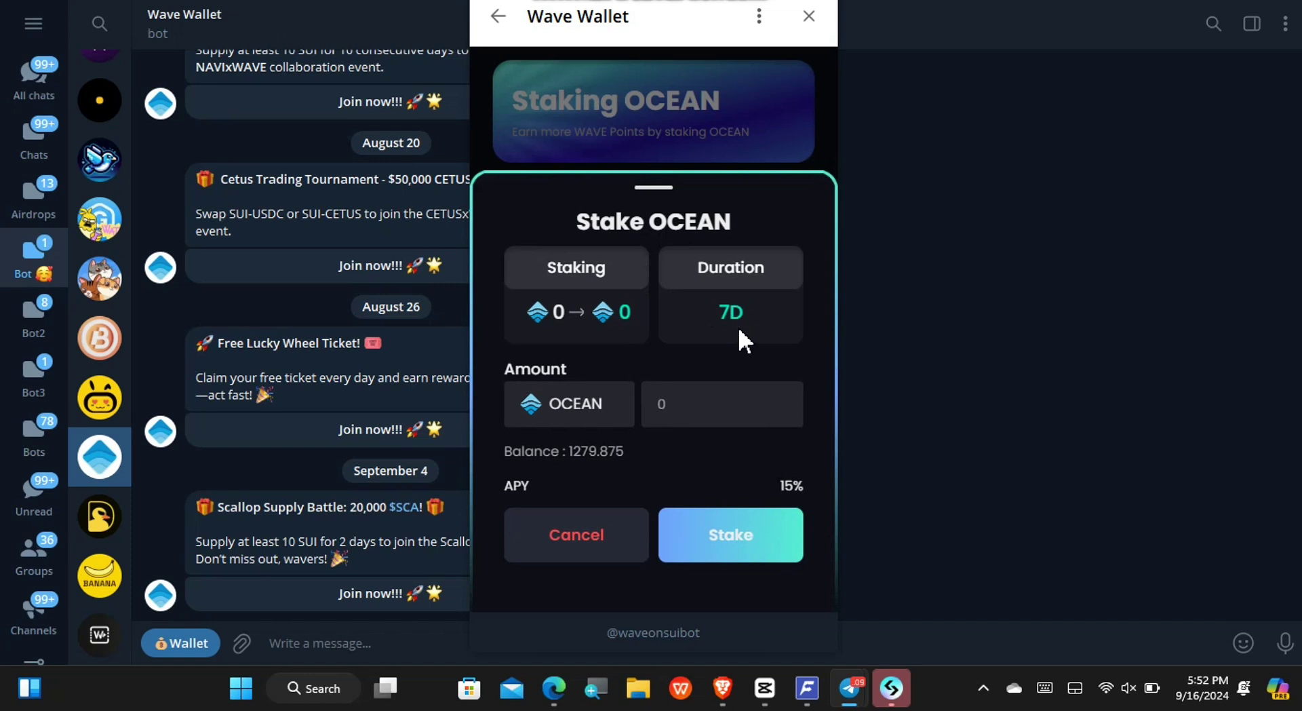
left_click(664, 405)
type("1")
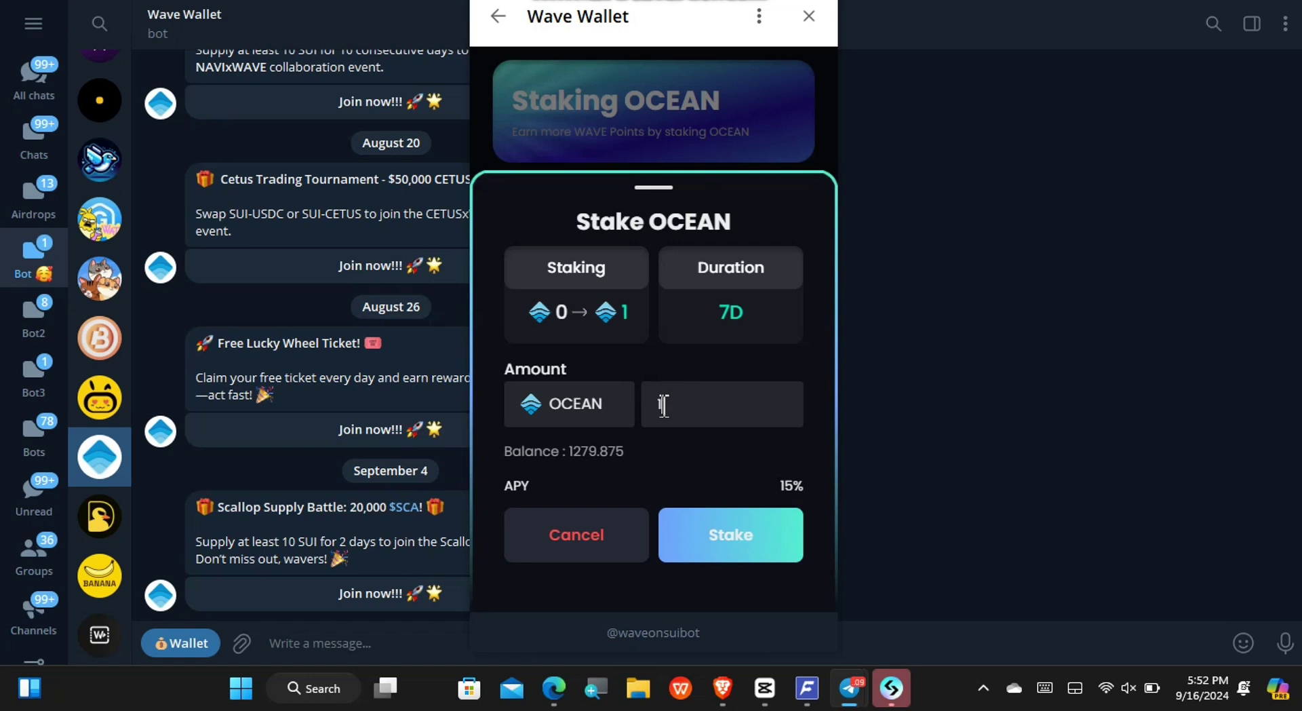
type("000")
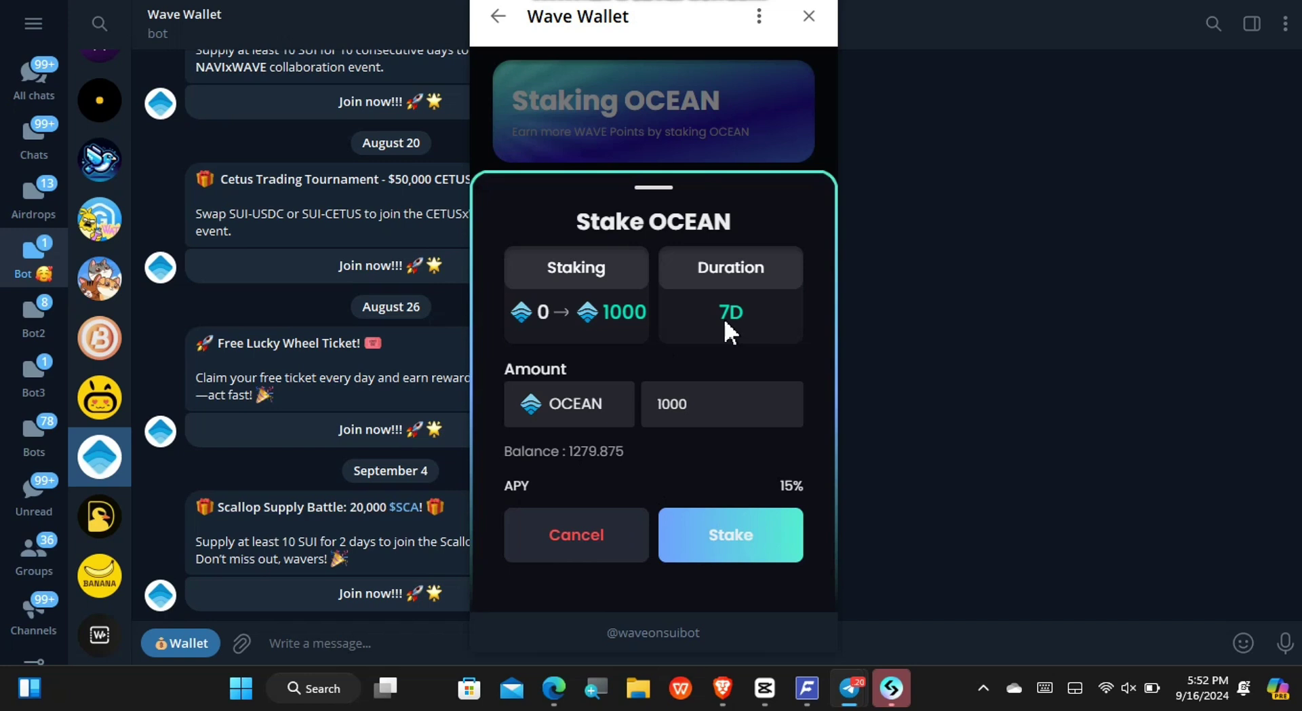
left_click(751, 537)
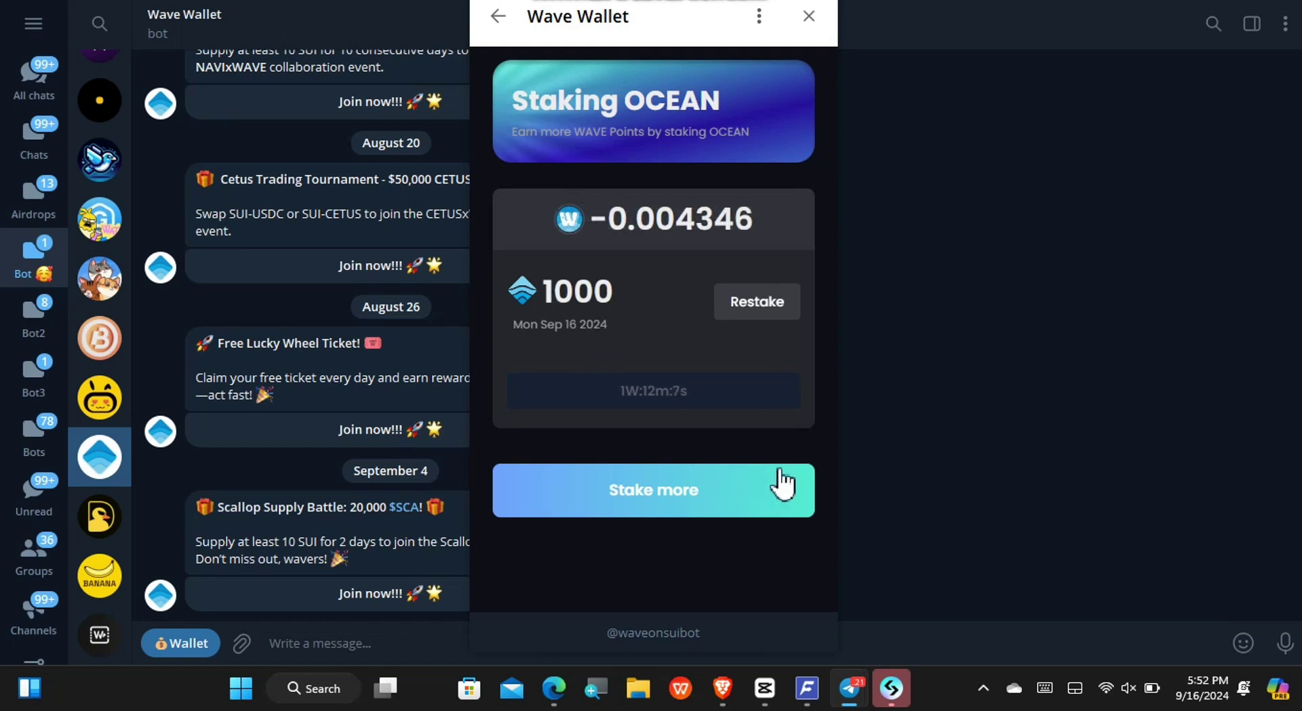
Back out of staking to the Wave Wallet home, then close the Bitget SUI wallet panel over YouTube.
left_click(498, 17)
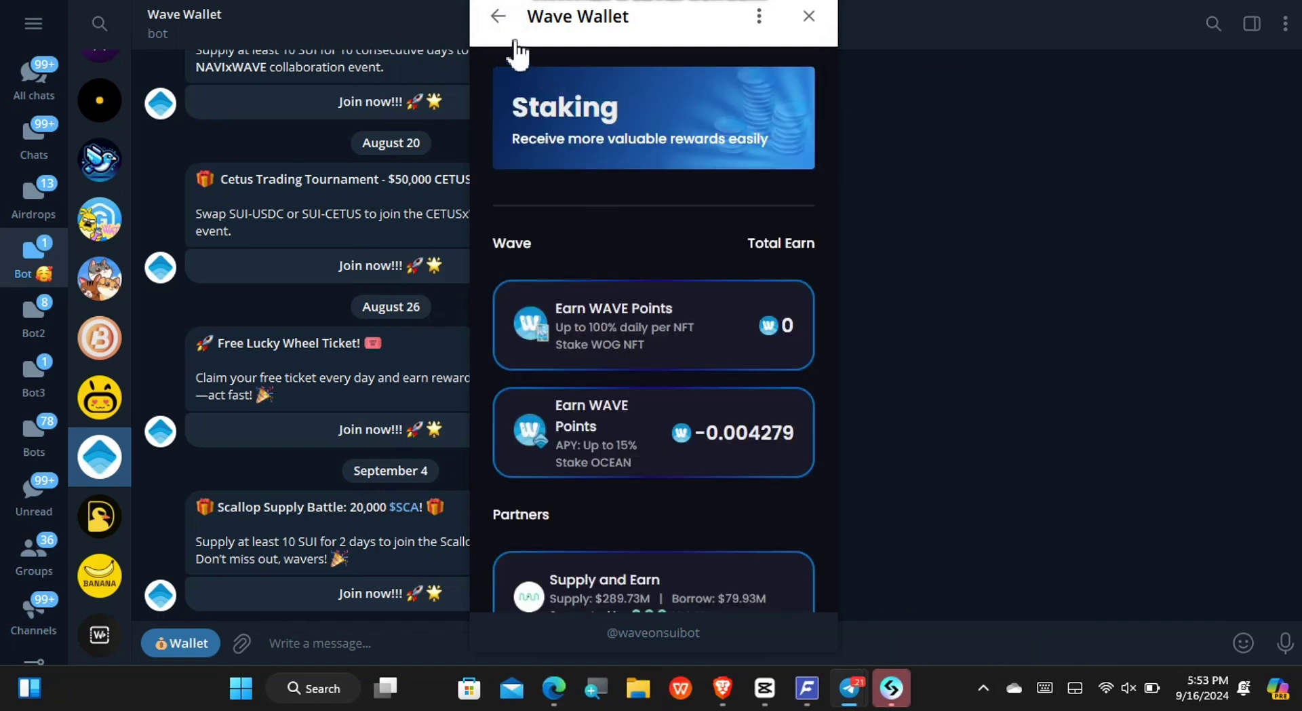
left_click(498, 17)
scroll(619, 290, "down", 3)
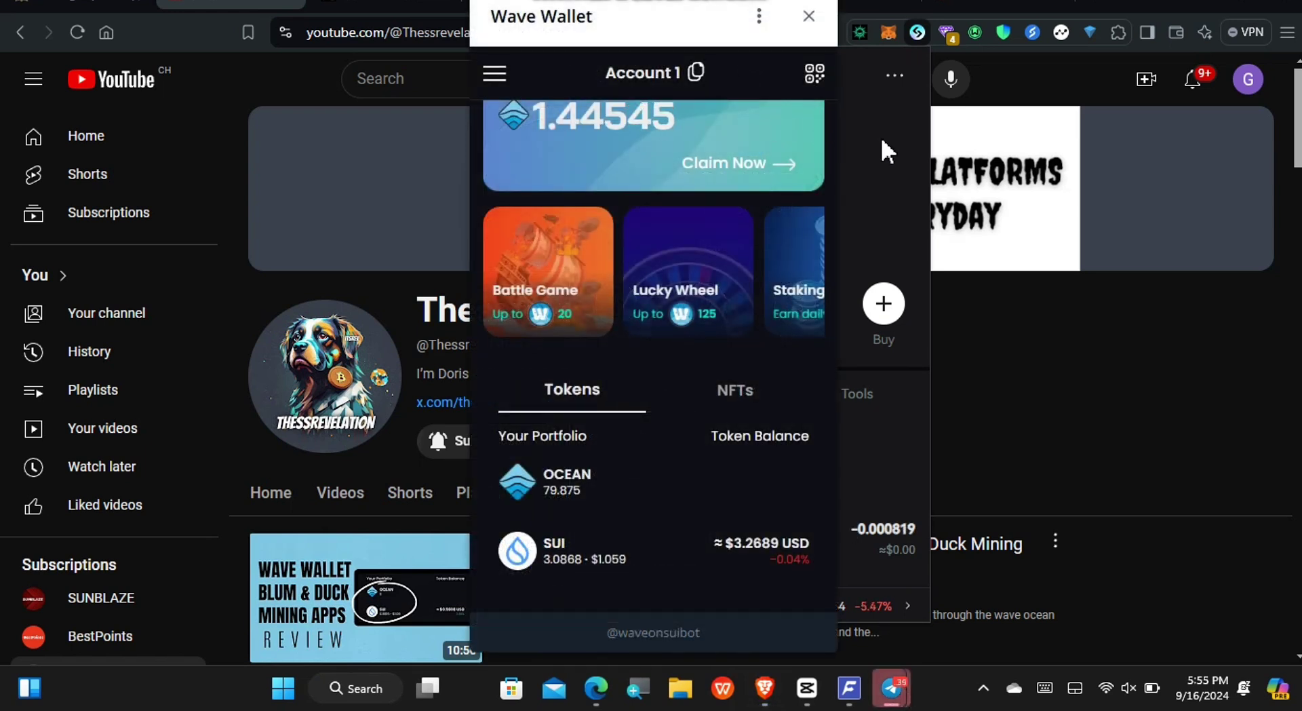
left_click(882, 135)
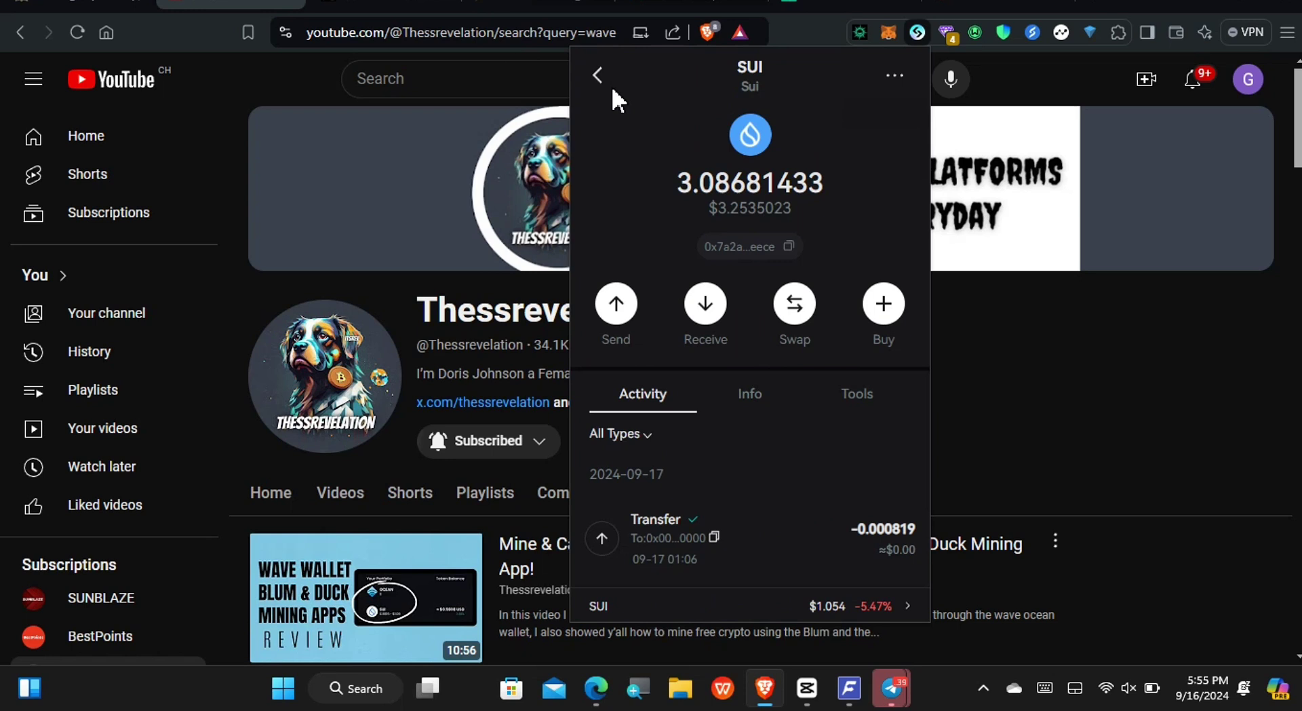
left_click(469, 295)
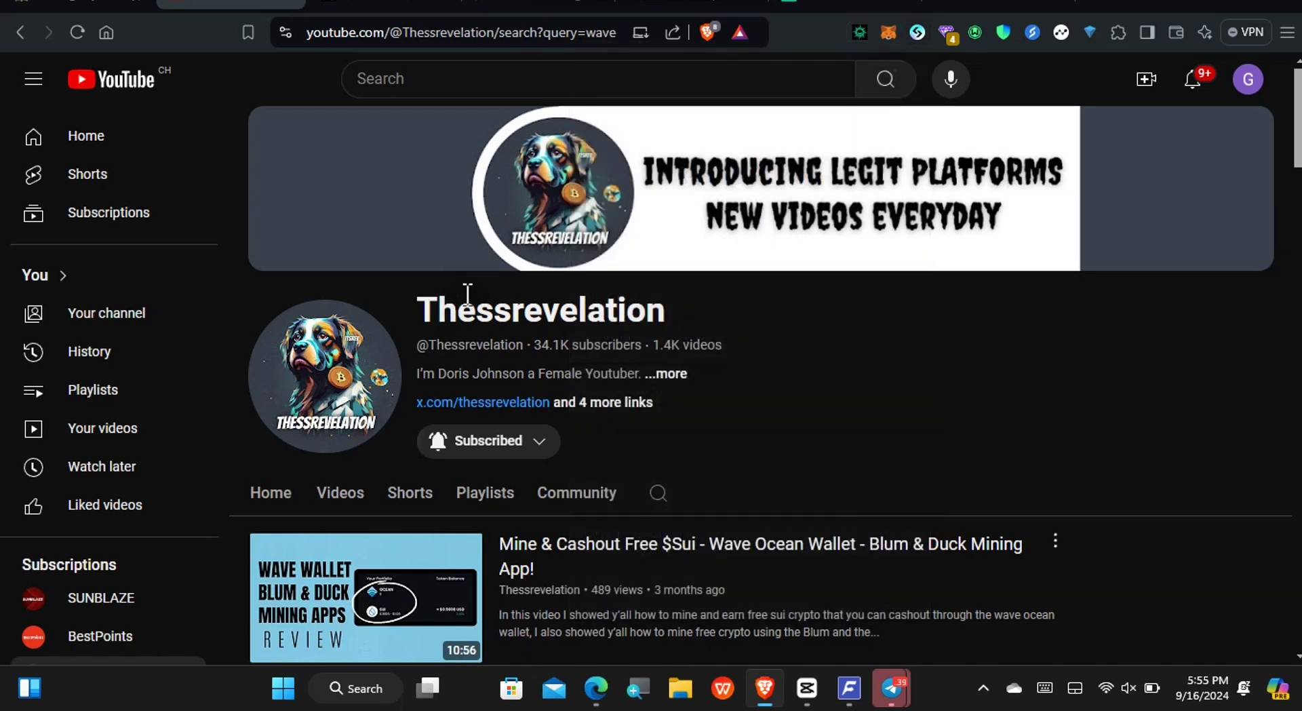